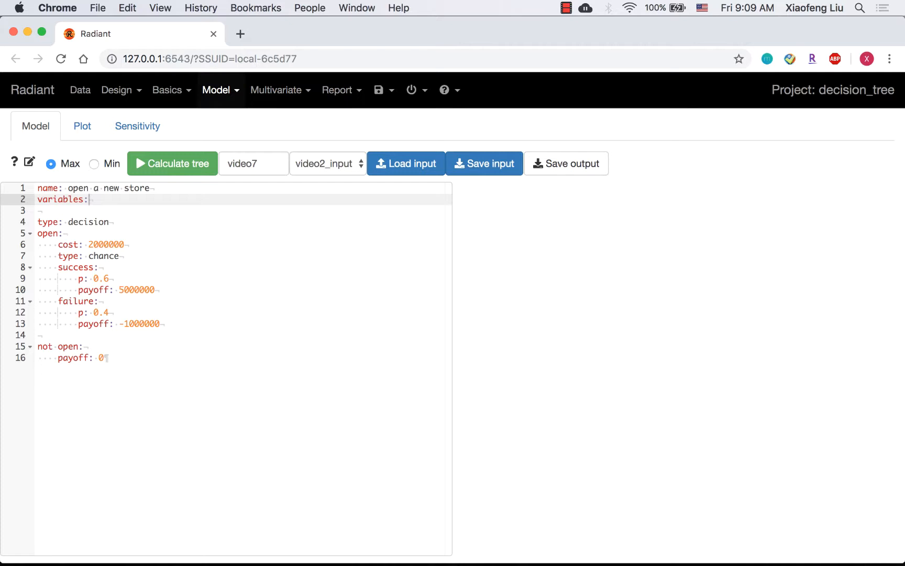
- Add variables fixed cost: 2000000 and popup cost: 500000 under the variables section of the tree input
key("Return")
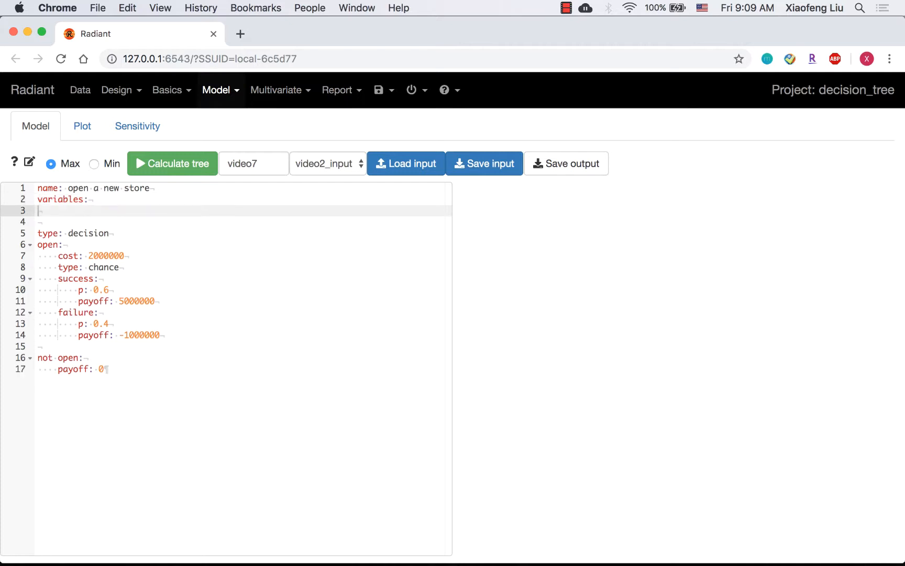
key("Tab")
type("fixed cost: 2000000")
key("Return")
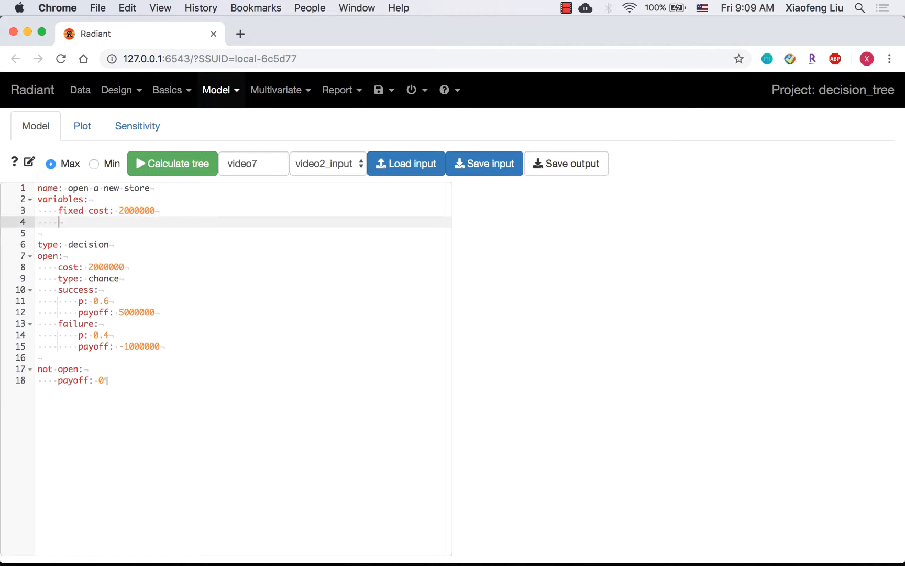
type("popup cost: ")
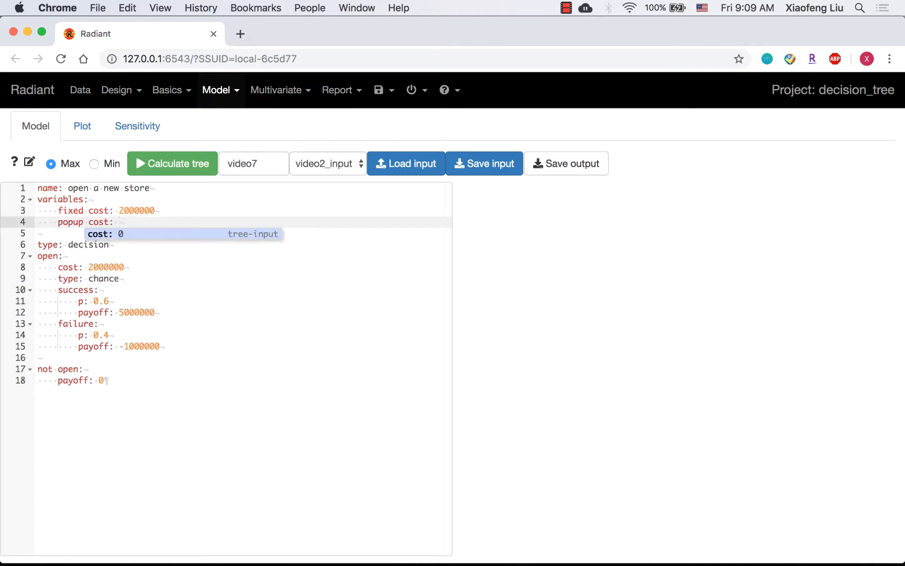
type("500000")
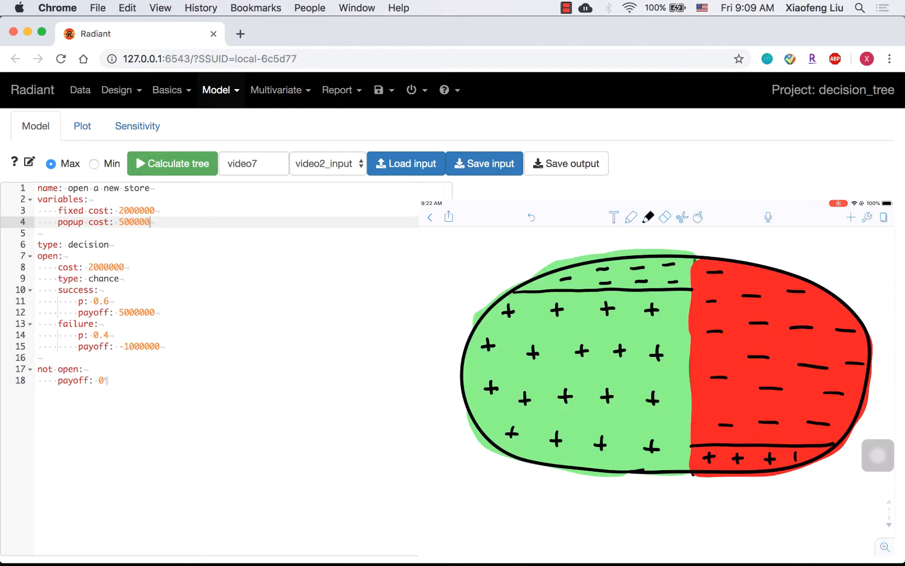
key("Return")
- Add variables P(S): 0.6 and P(F): 1 - P(S)
type("P(S):")
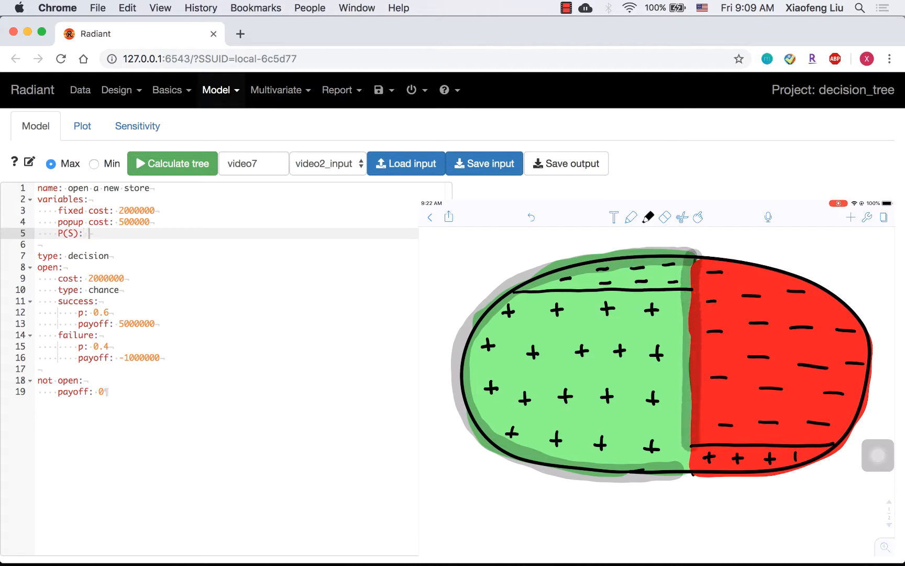
type(" 0.6")
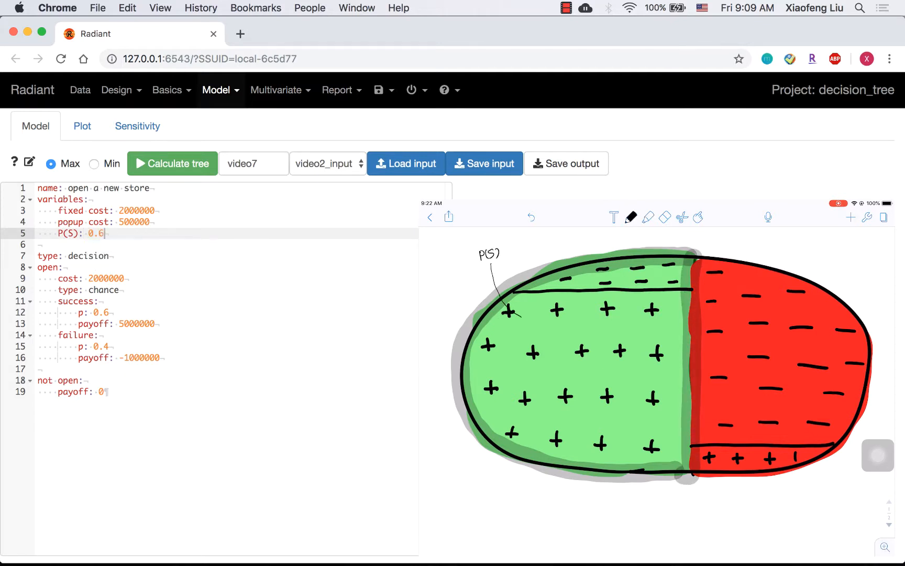
key("Return")
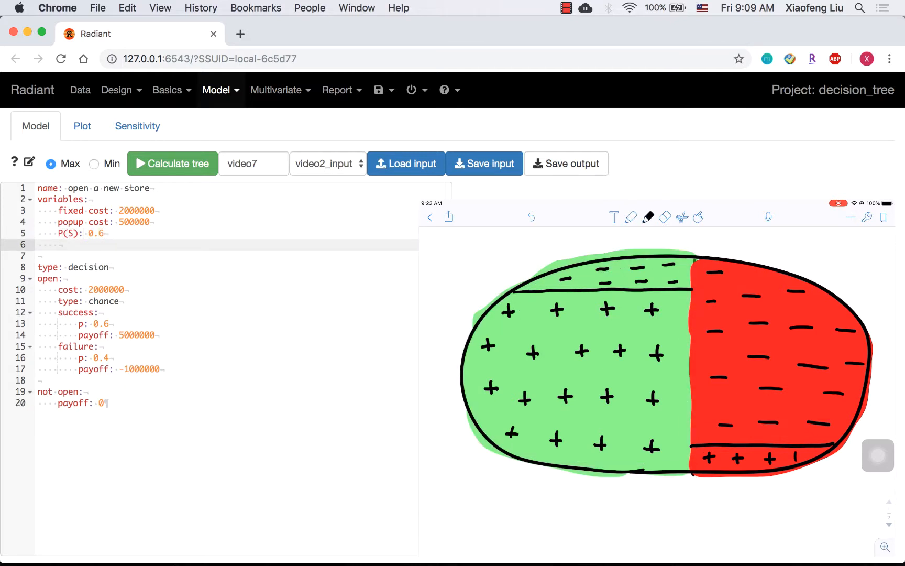
type("P(F): 1 - ")
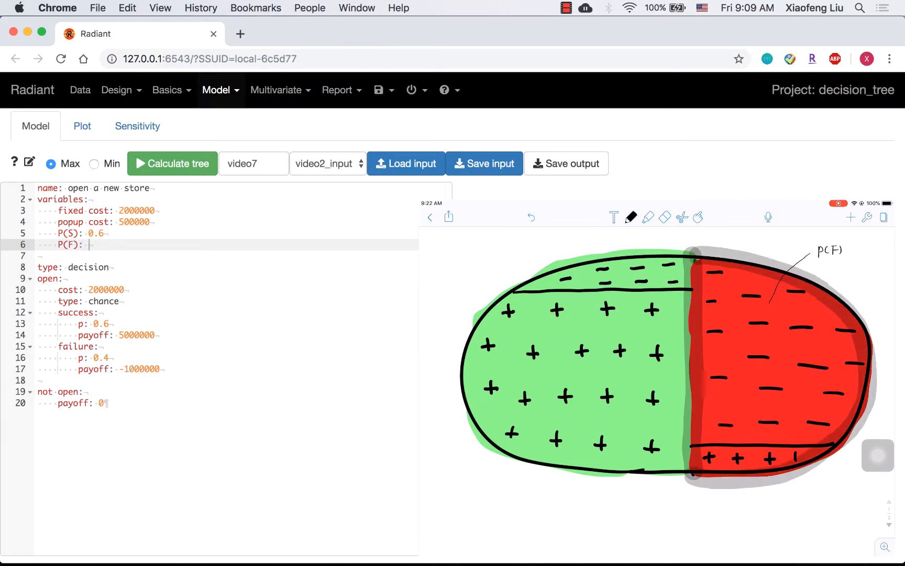
type("P(S)")
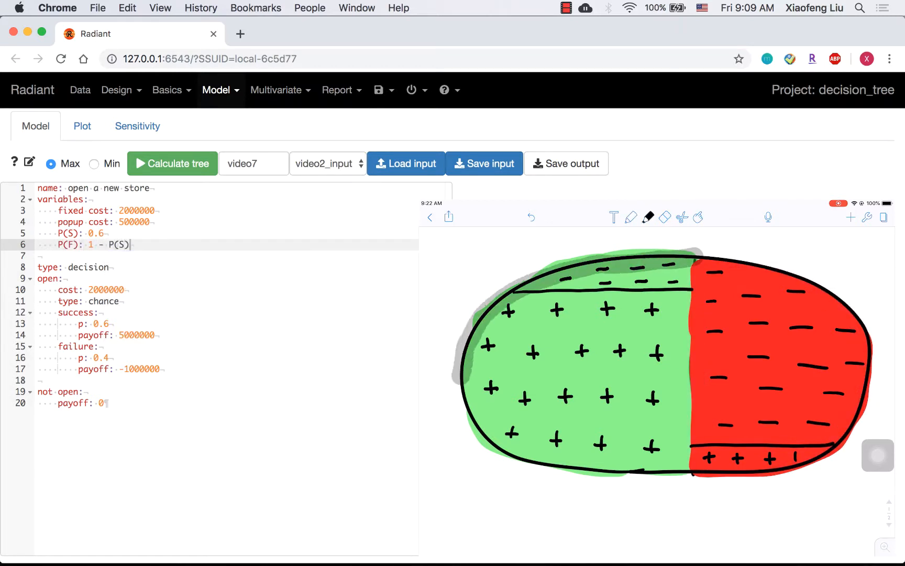
key("Return")
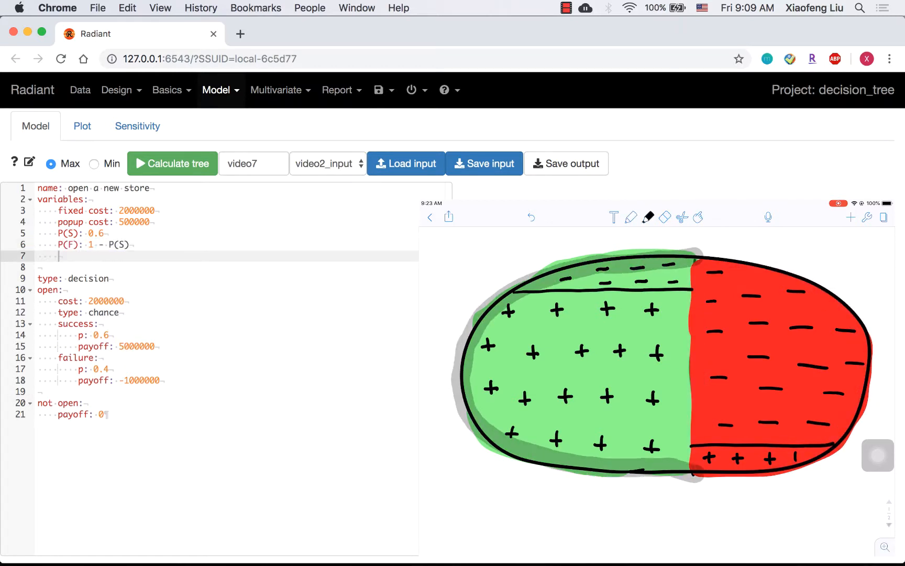
- Add variables P(+|S): 0.8 and P(-|S): 1 - P(+|S)
type("P")
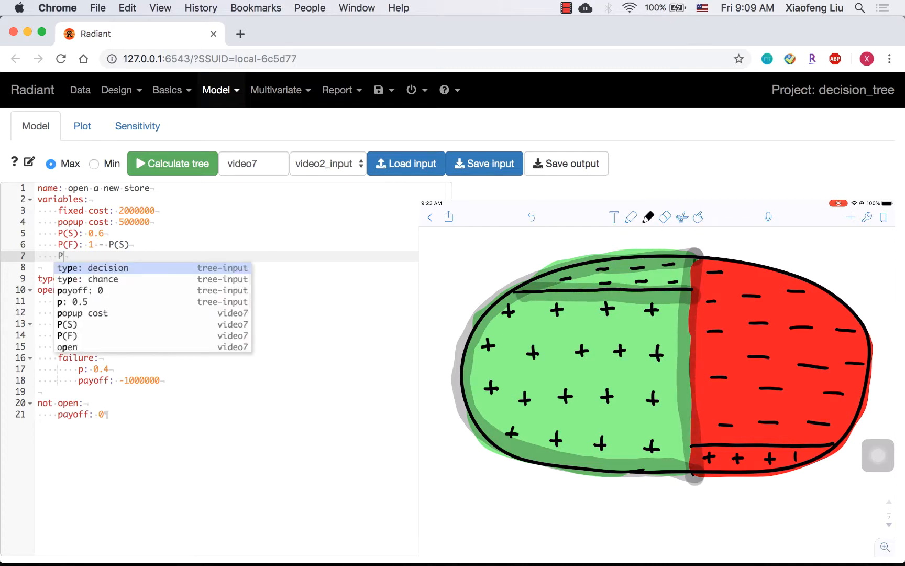
type("(+|S):")
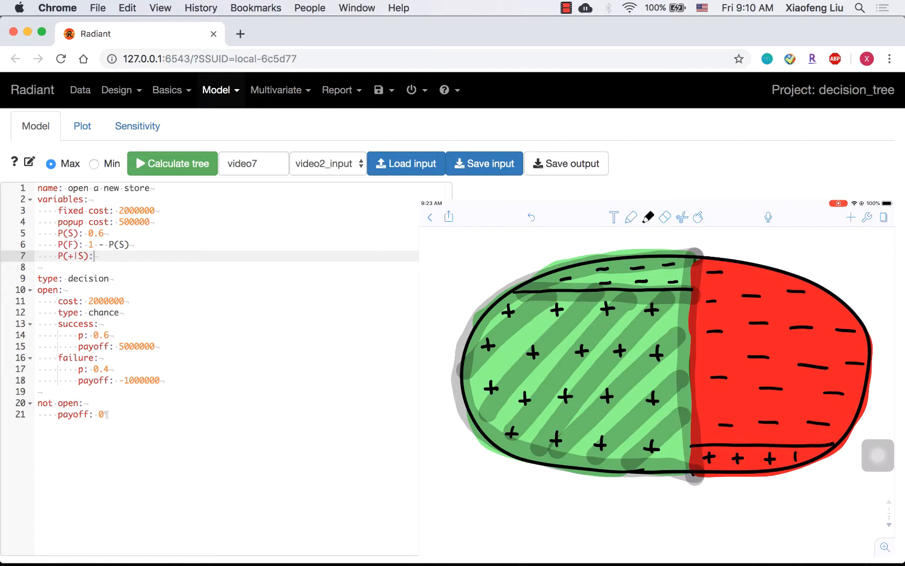
type(" 0.8")
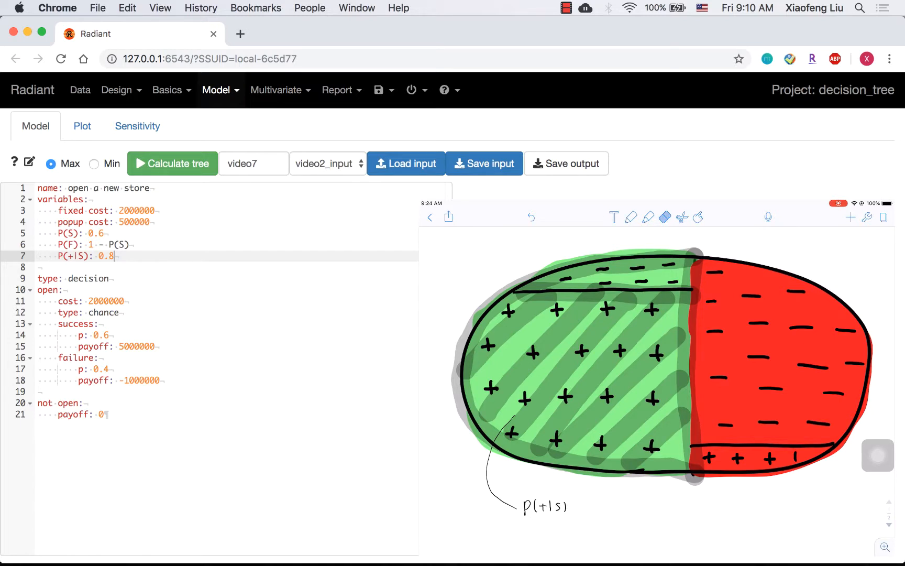
key("Return")
type("P(")
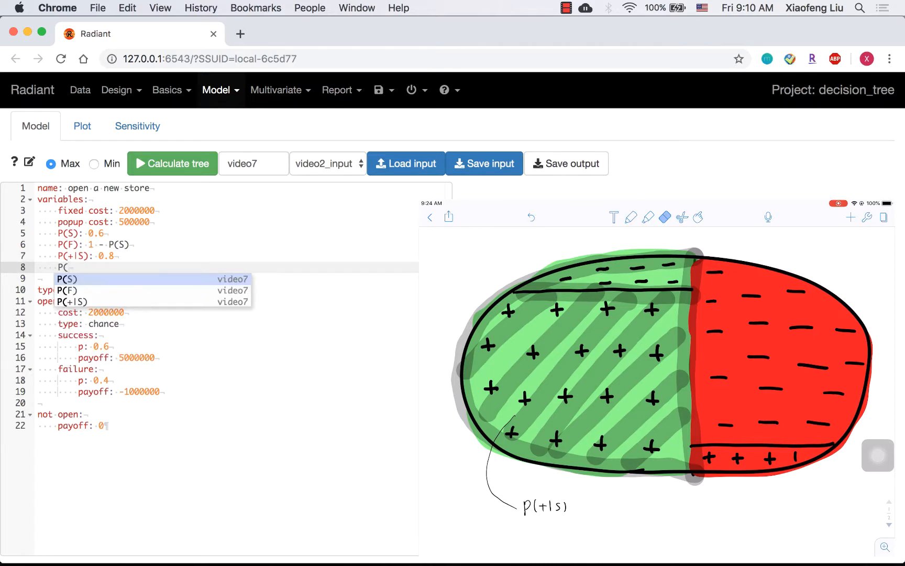
type("-|S)")
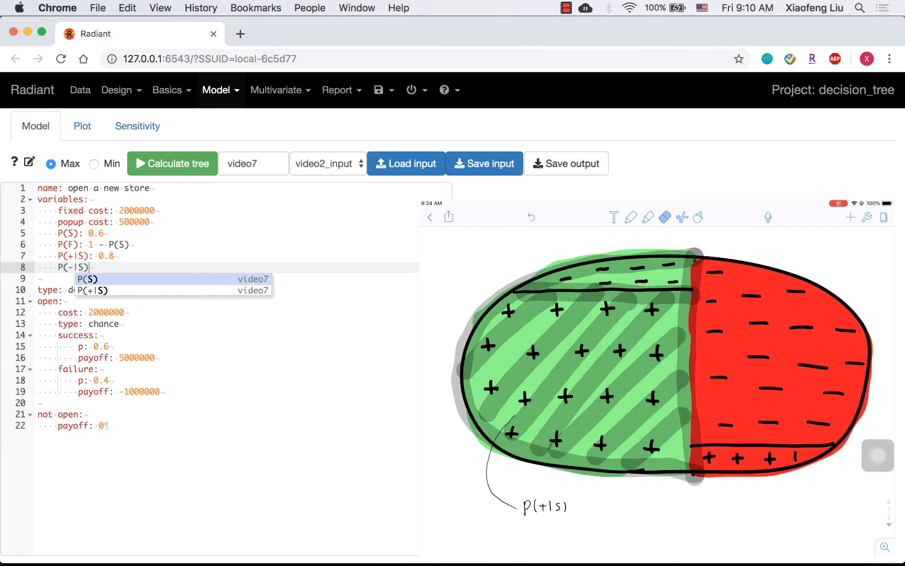
type(": 1 - ")
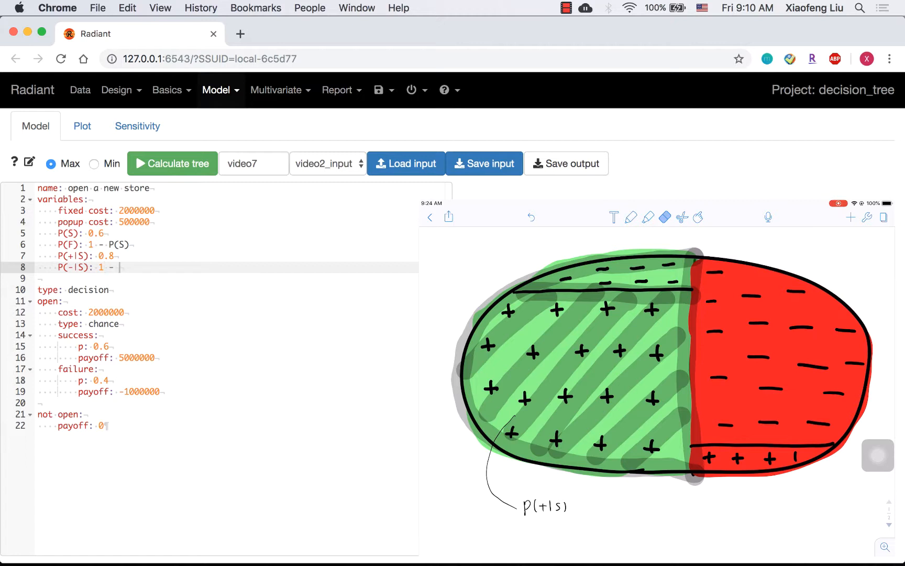
type("P(+")
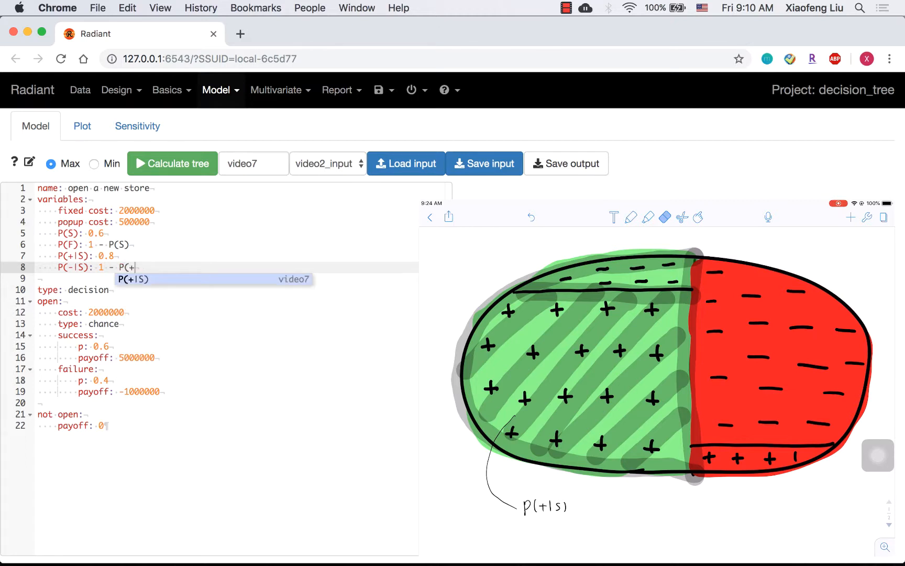
key("Return")
key("Return")
- Add variables P(-|F): 0.9 and P(+|F): 1 - P(-|F)
type("P")
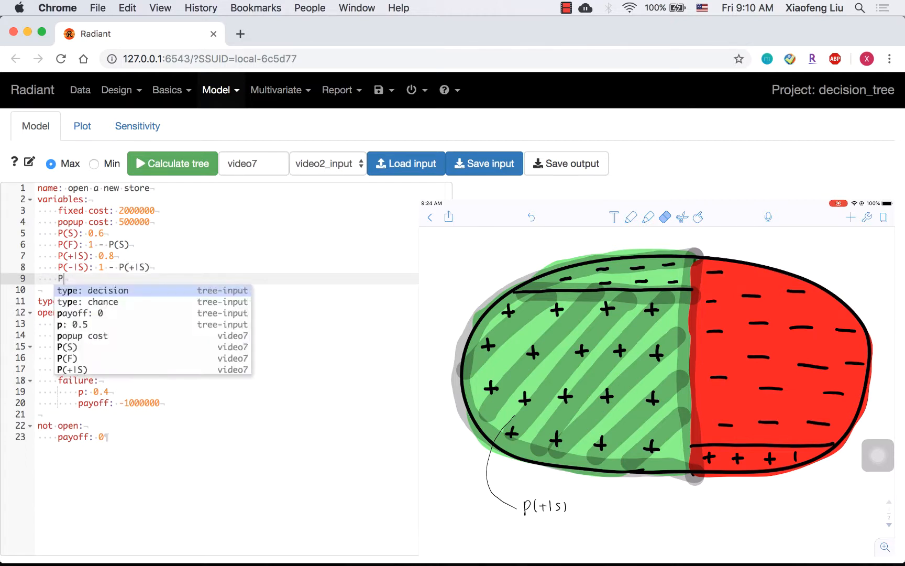
type("(-|F): 0.9")
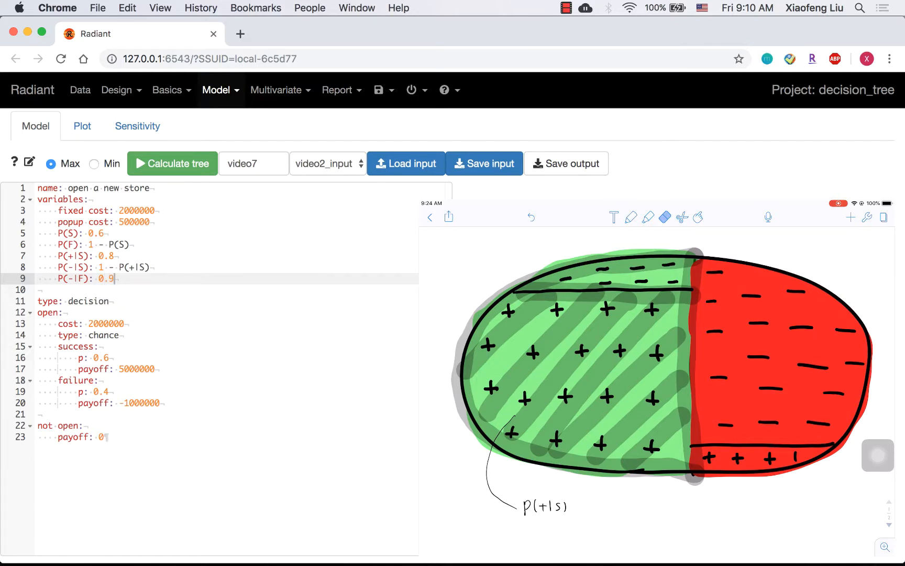
key("Return")
type("P(+|F): 1 - P(-|F)")
key("Return")
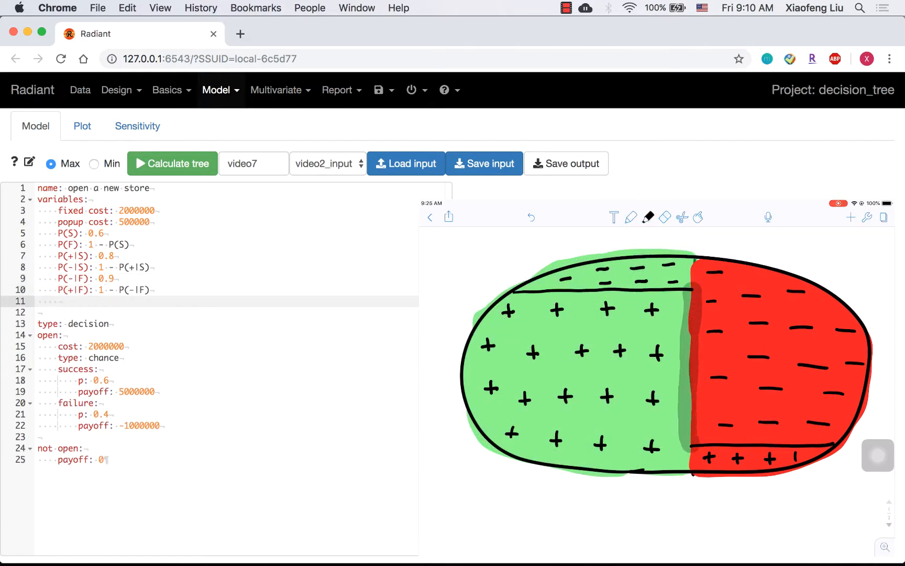
- Add variable P(+): P(+|S) * P(S) + P(+|F) * P(F)
type("P(+")
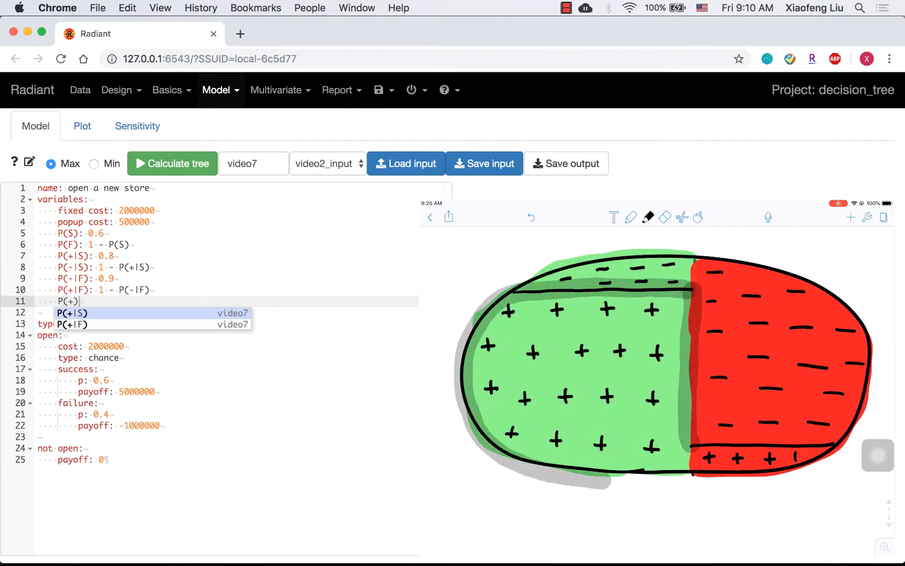
type("): P(")
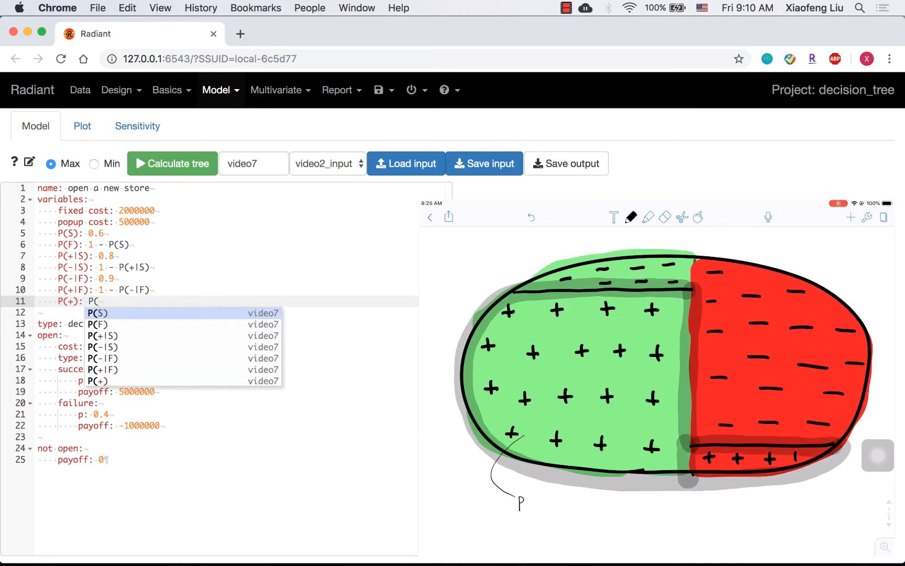
type("+|S) * ")
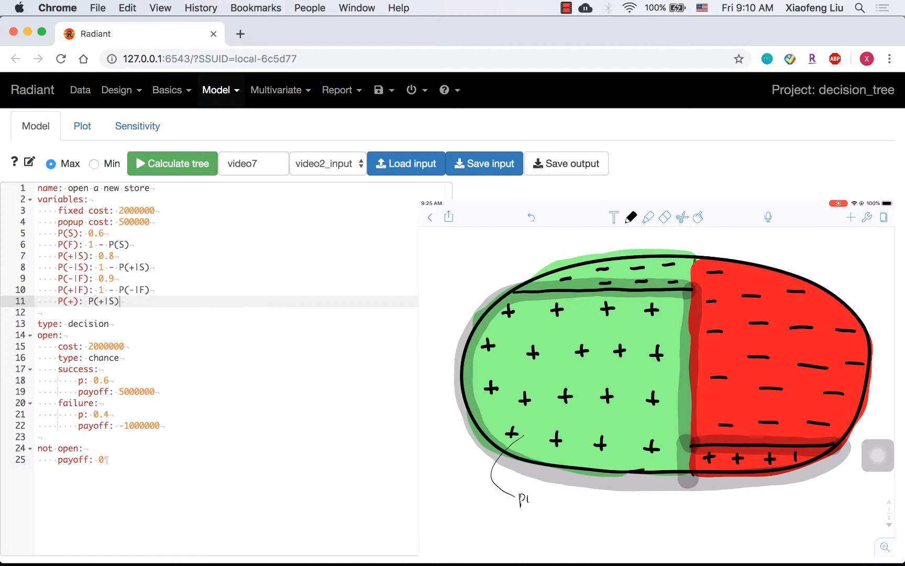
type("P(S) ")
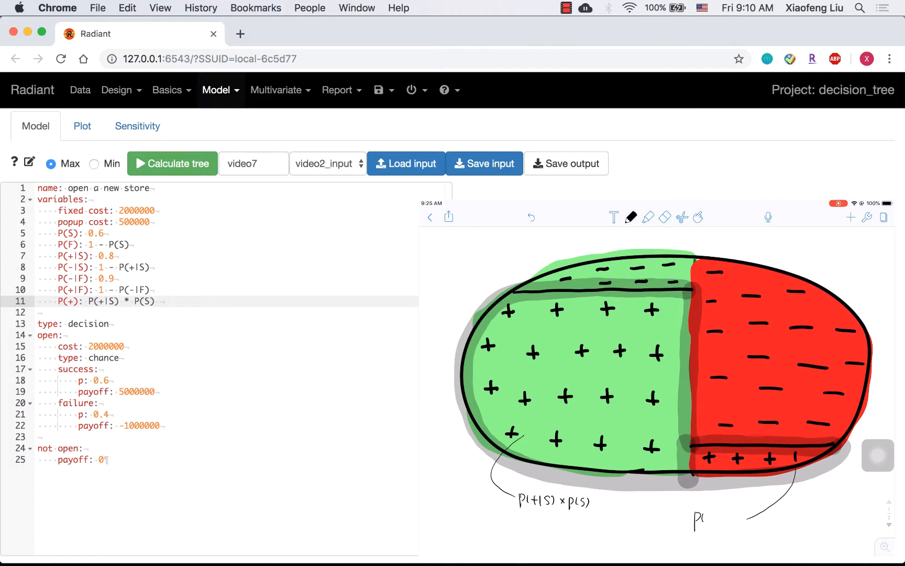
type("+ P(+|")
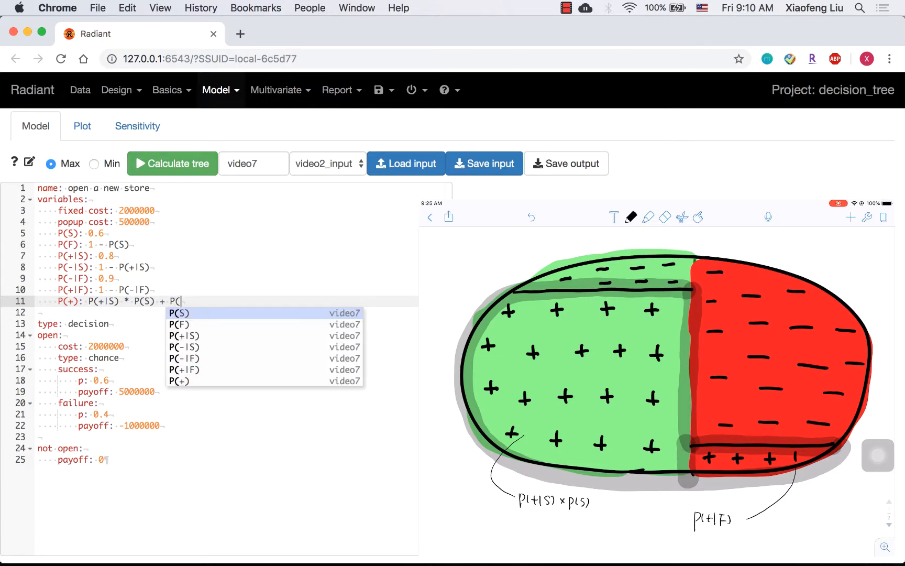
type("F) * ")
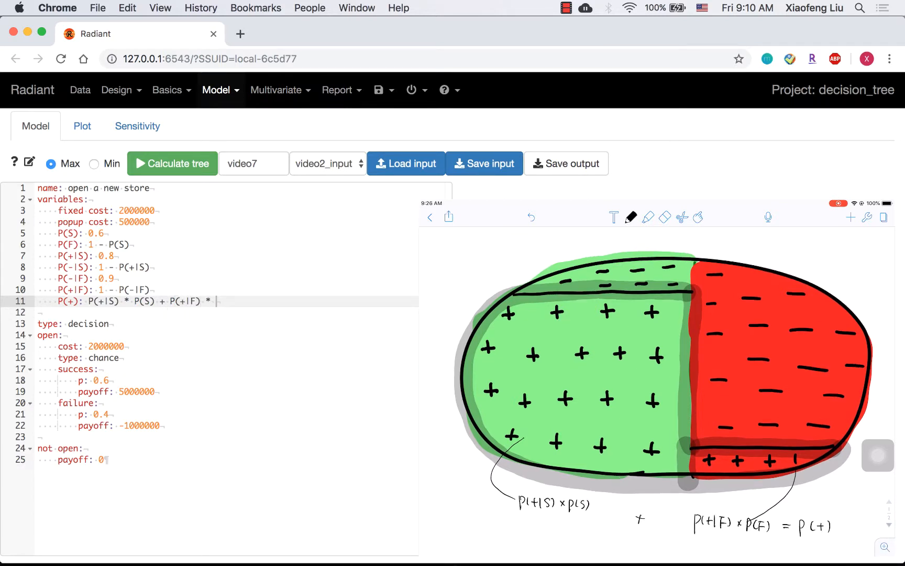
type("P(F)")
key("Return")
- Add variable P(-): P(-|F) * P(F) + P(-|S) * P(S)
type("P(-")
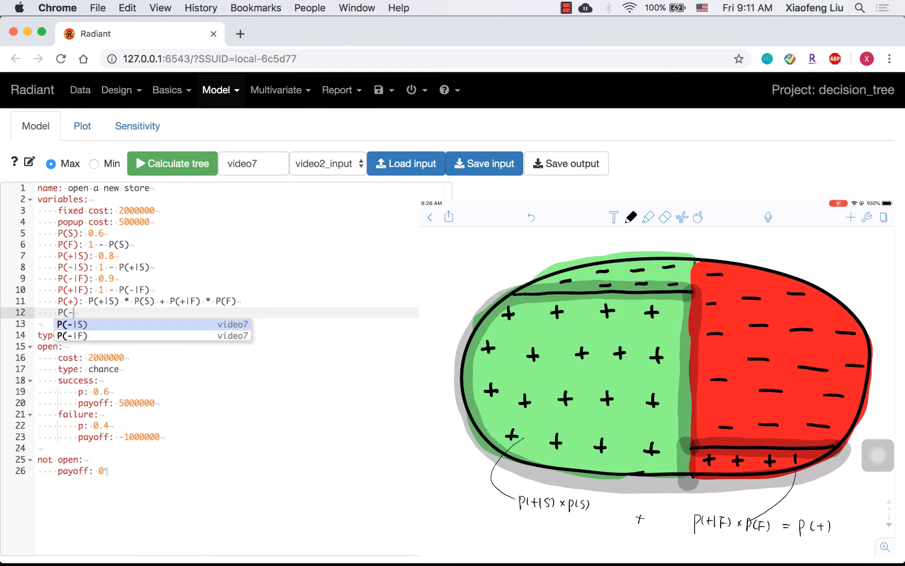
type("): P(-|F) * P(F) + ")
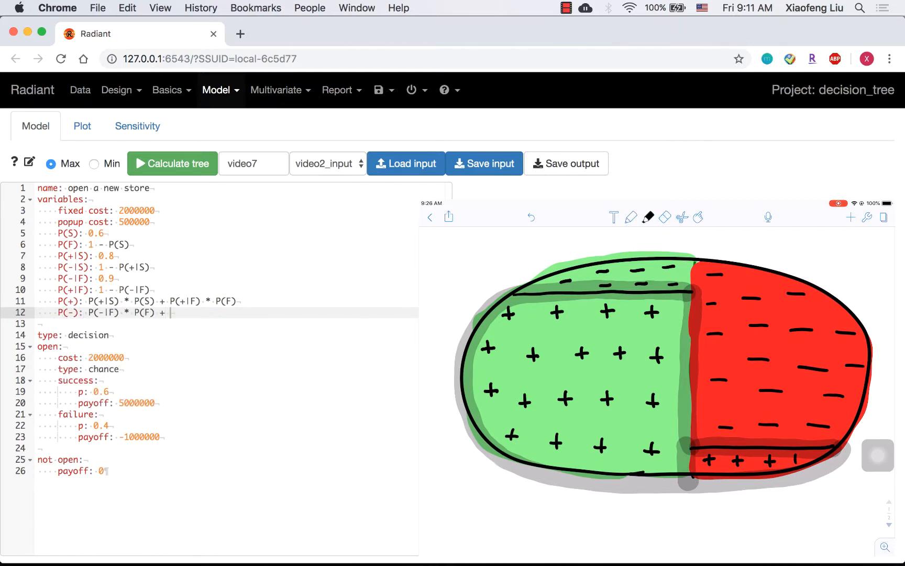
type("P(-|S) * P(S)")
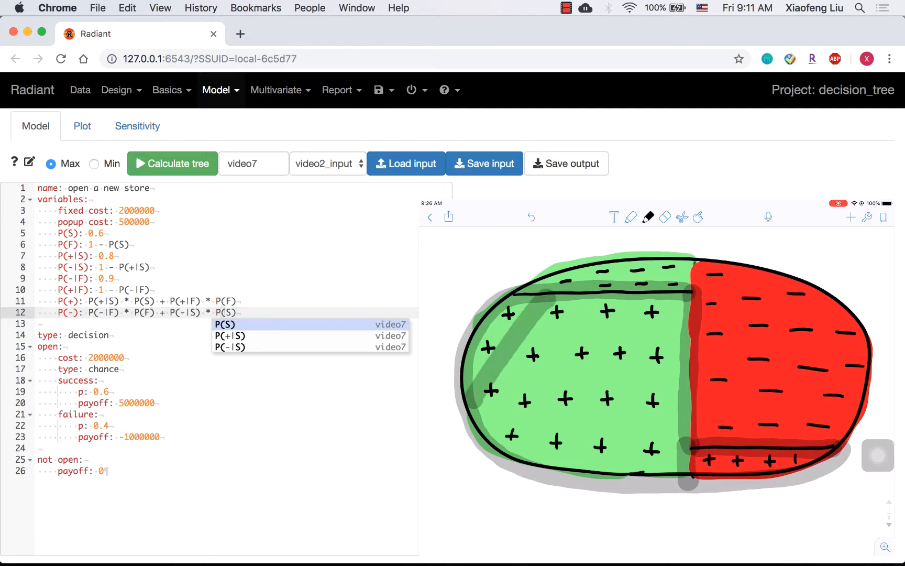
key("Return")
key("Return")
- Add variable P(S|+): P(+|S) * P(S) / P(+), reusing the P(+|S) * P(S) term copied from the P(+) line
type("P(S|+)")
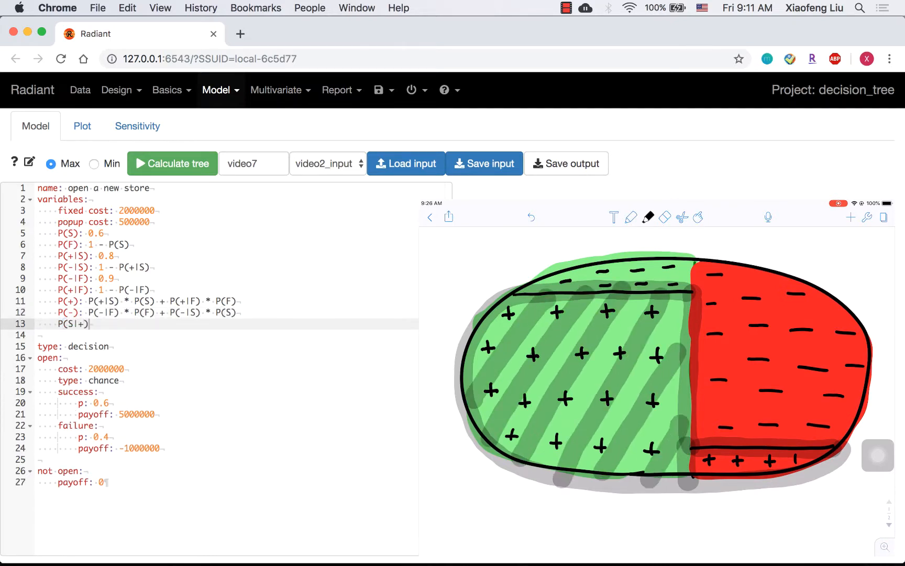
type(":")
left_click_drag(88, 303, 157, 300)
key("super+c")
key("Down")
key("Down")
key("End")
key("super+v")
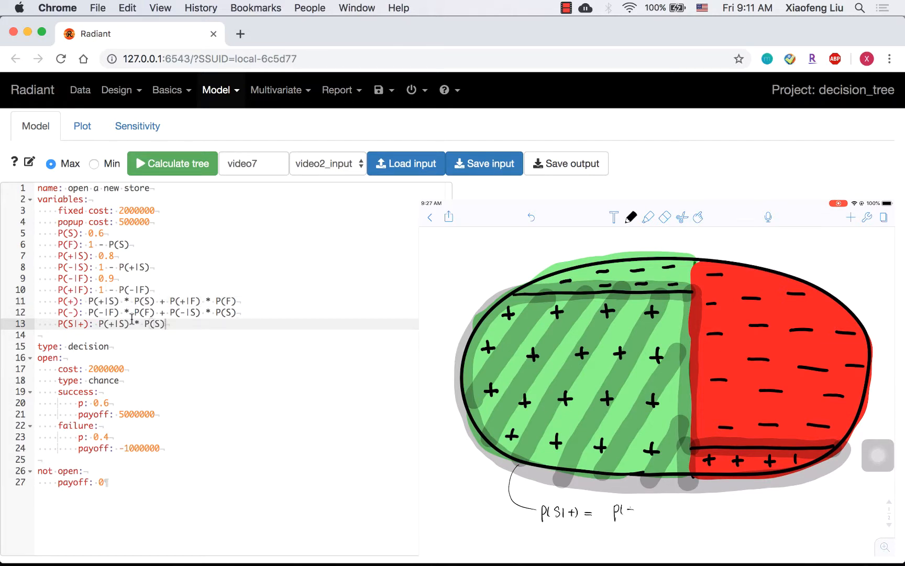
type("/ P(+)")
key("Return")
- Add variables P(F|+): 1 - P(S|+) and P(F|-): P(-|F) * P(F) / P(-)
type("P(F|+): ")
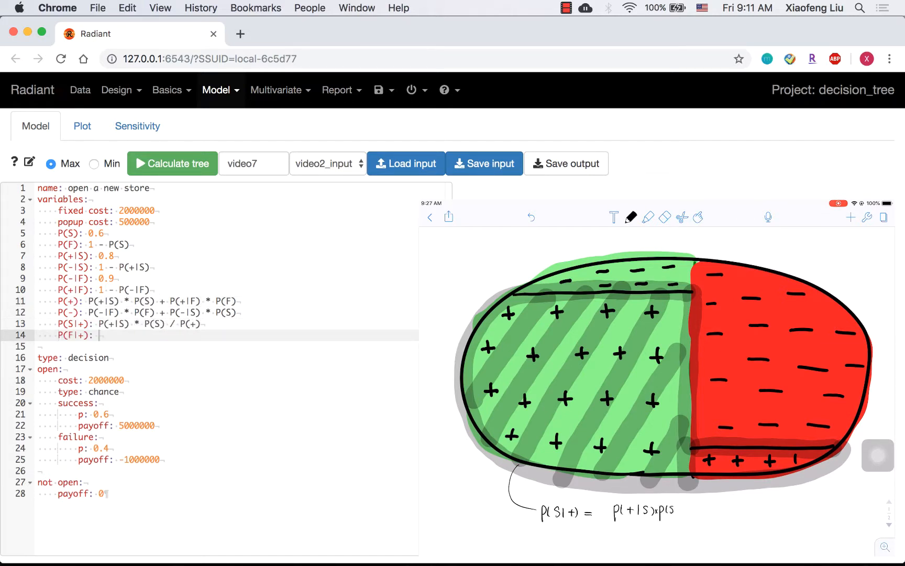
type("1 - P(S|+)")
key("Return")
type("P(F|-): P(-|F) * P(F) / P(-)")
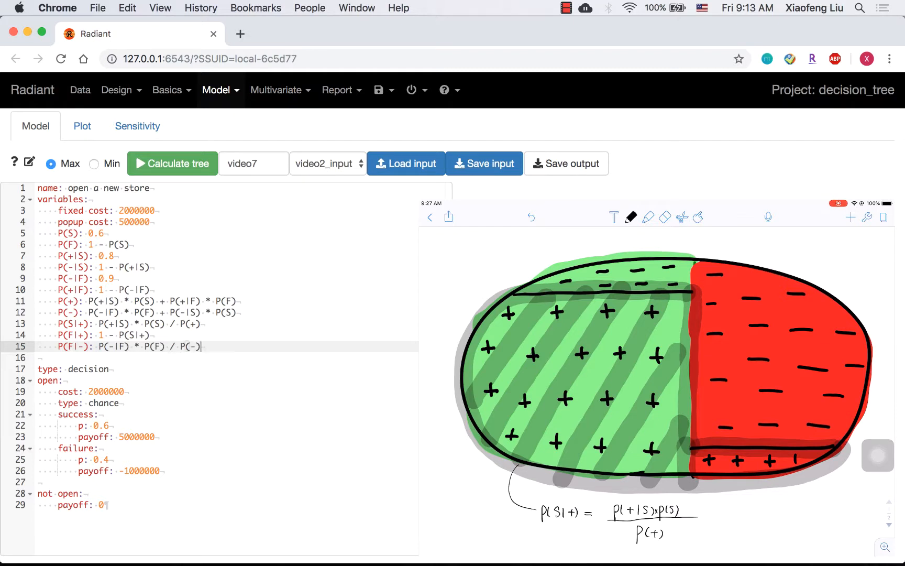
key("Return")
- Add variable P(S|-): 1 - P(F|-)
type("P(S|-)")
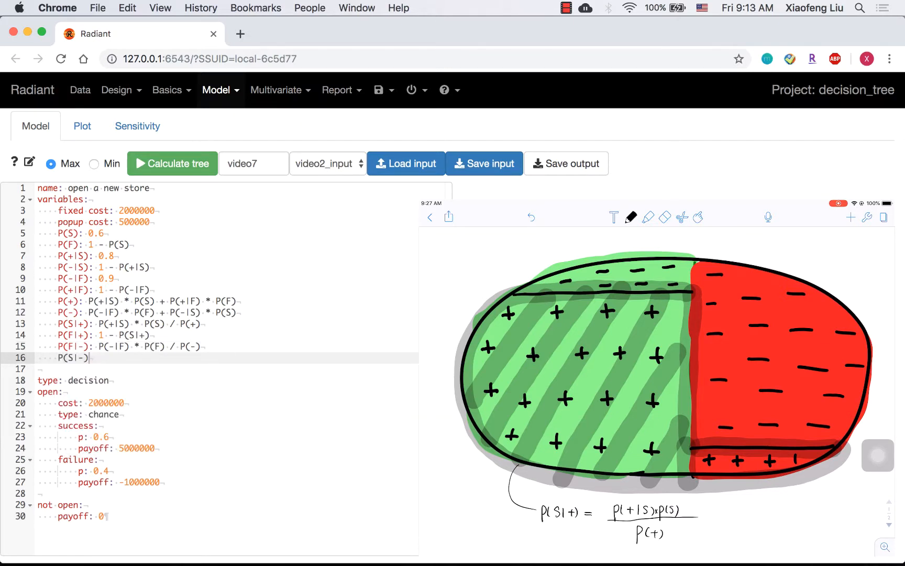
type(": 1 - P(F|-)")
key("Return")
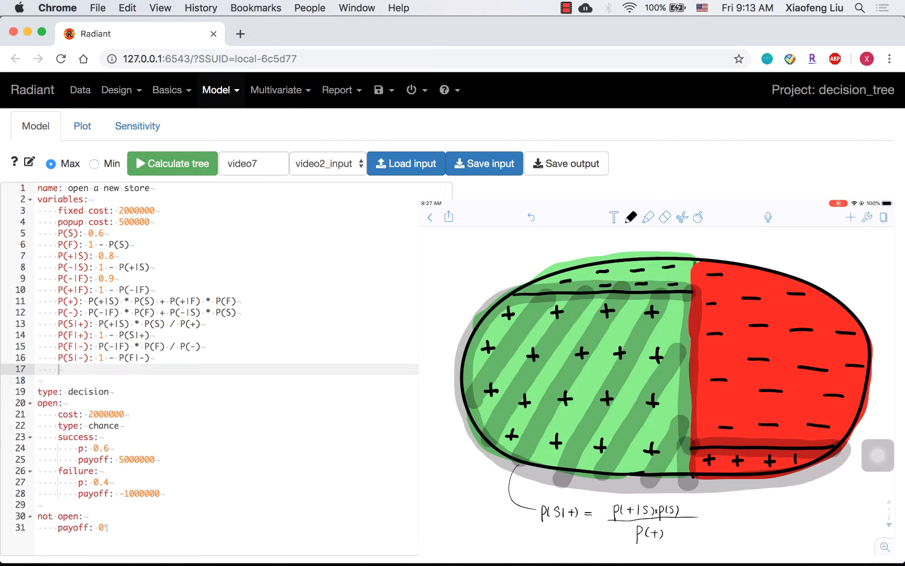
- Add variables payoff_S: 5000000 and payoff_F: -1000000 below the probability variables
type("payoff_S: 5000000")
key("Return")
type("pay")
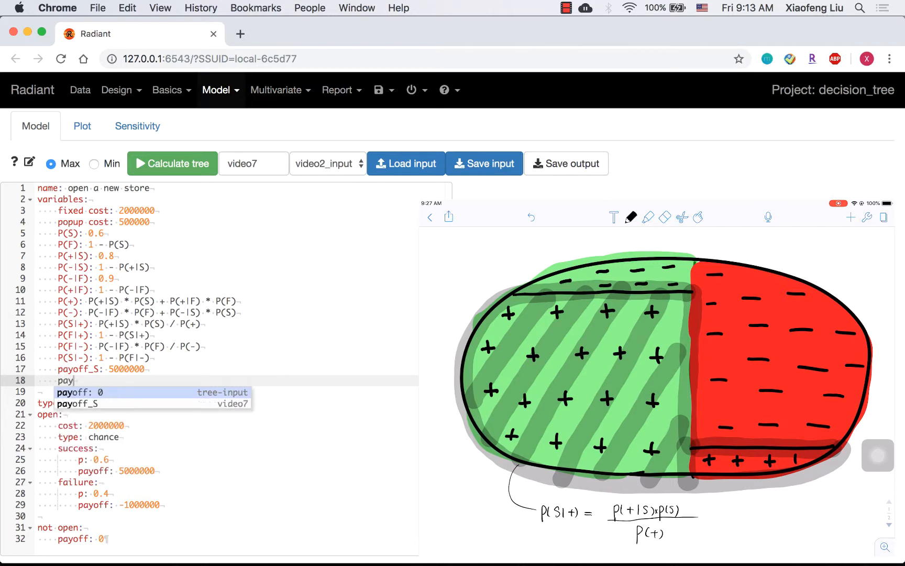
type("off_F: -1000000")
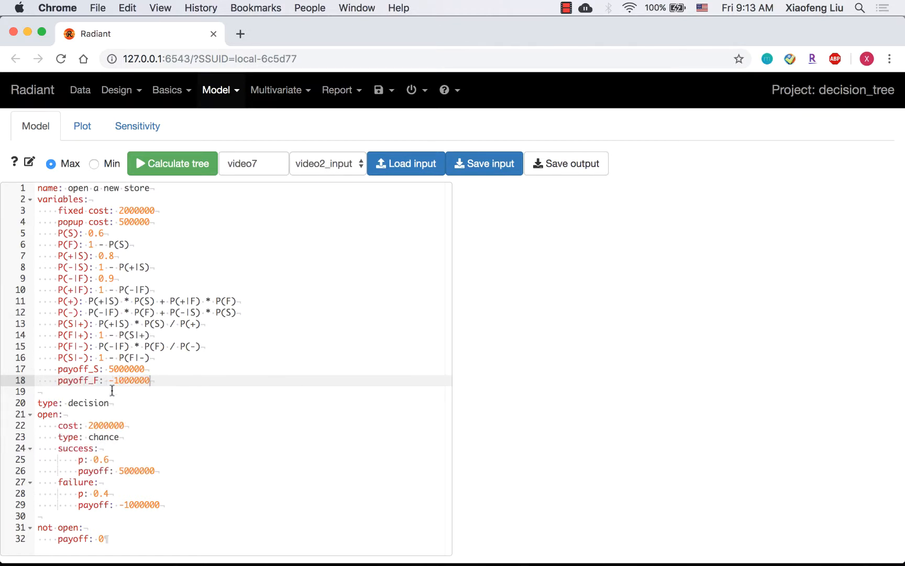
- In the open branch, replace the cost with fixed cost and the success and failure probabilities with P(S) and P(F)
double_click(108, 425)
type("fixed cost")
double_click(101, 459)
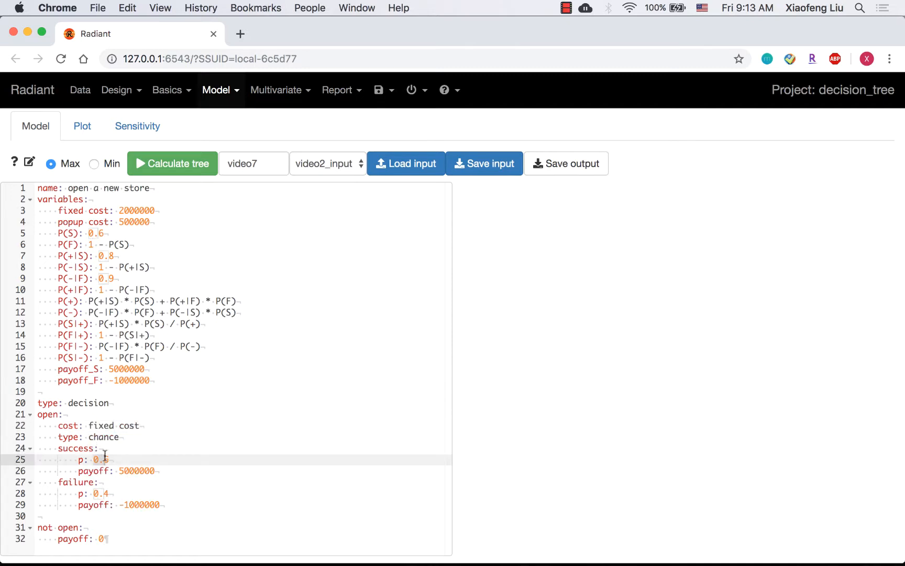
type("P(S)")
left_click(93, 493)
double_click(93, 493)
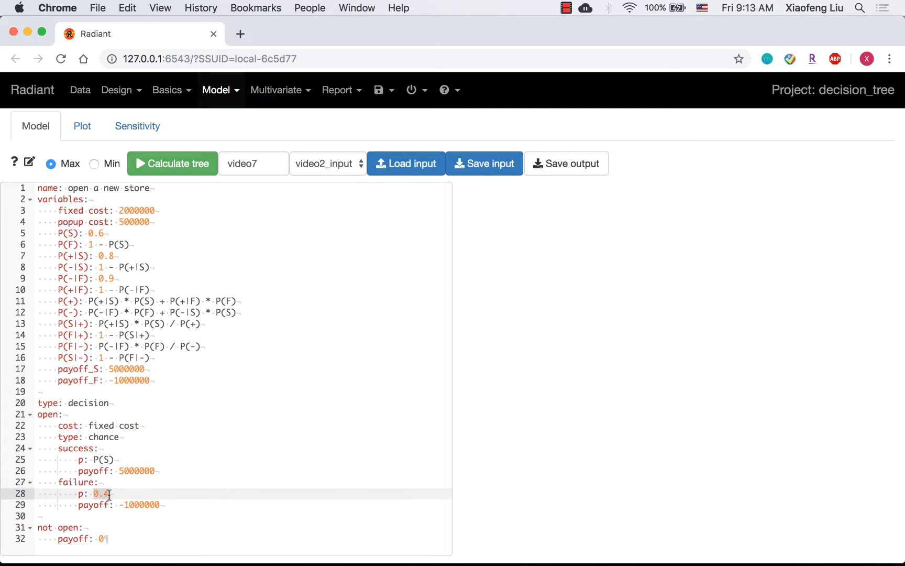
type("P(F)")
- Replace the open branch's success and failure payoffs with payoff_S and payoff_F
double_click(157, 471)
type("payoff_S")
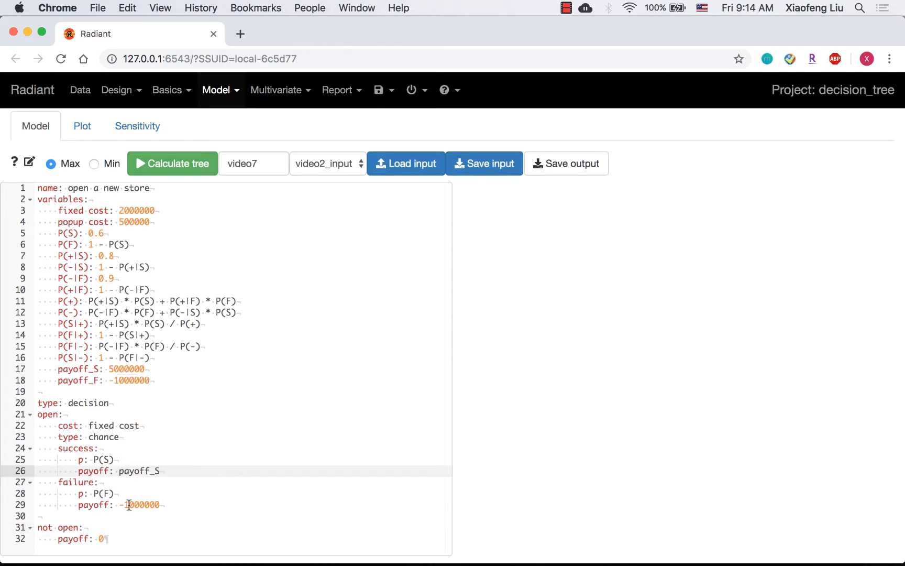
double_click(129, 505)
type("payoff_F")
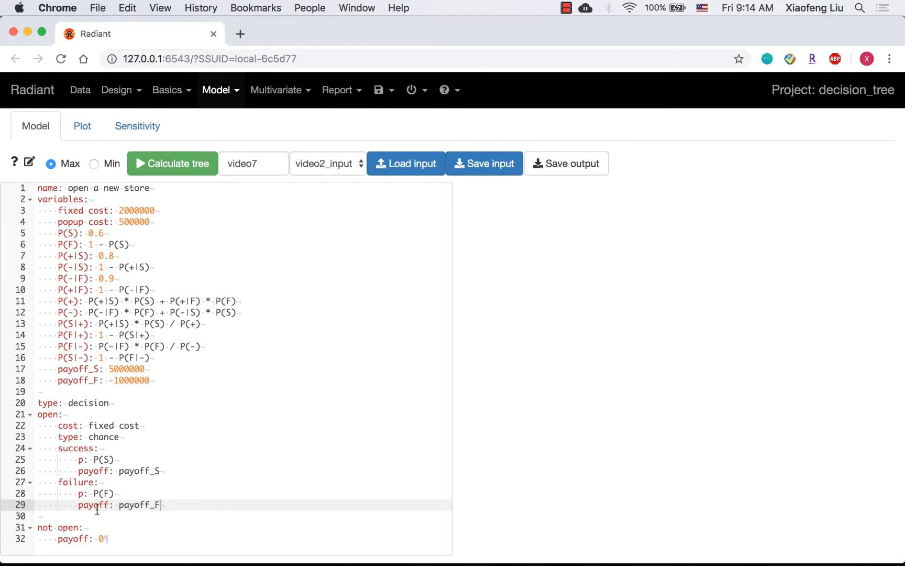
- Insert a new popup test node before not open, with cost: popup cost
left_click_drag(124, 403, 37, 414)
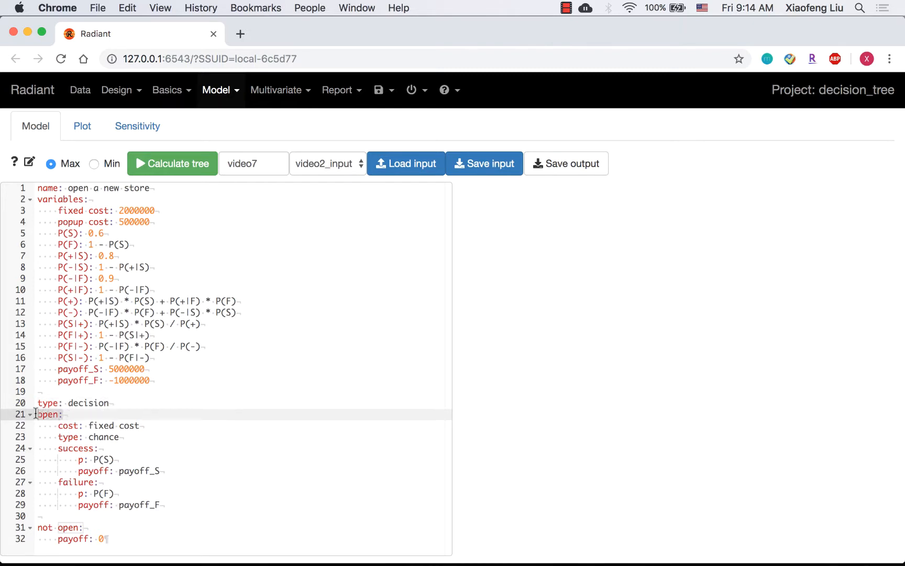
left_click(94, 530)
left_click(44, 517)
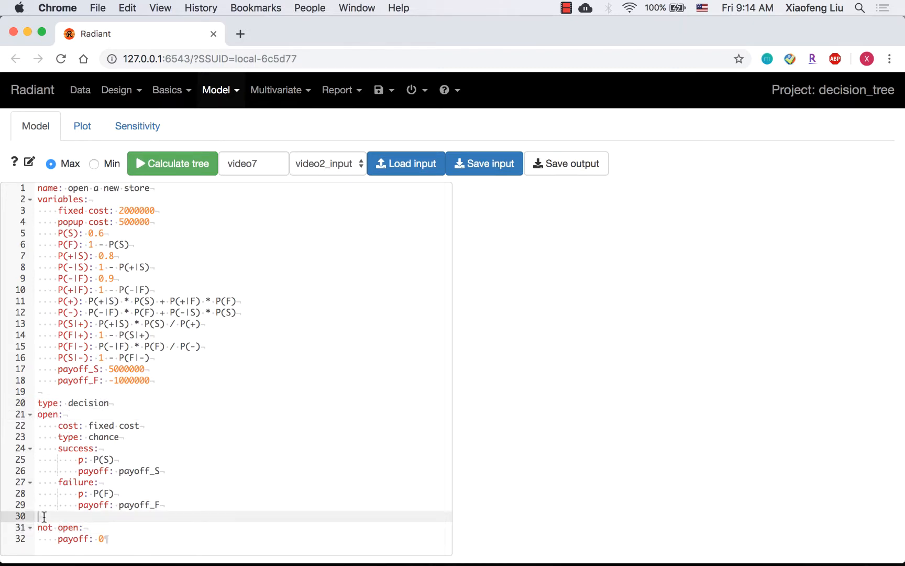
key("Return")
key("Return")
key("Up")
type("popup test:")
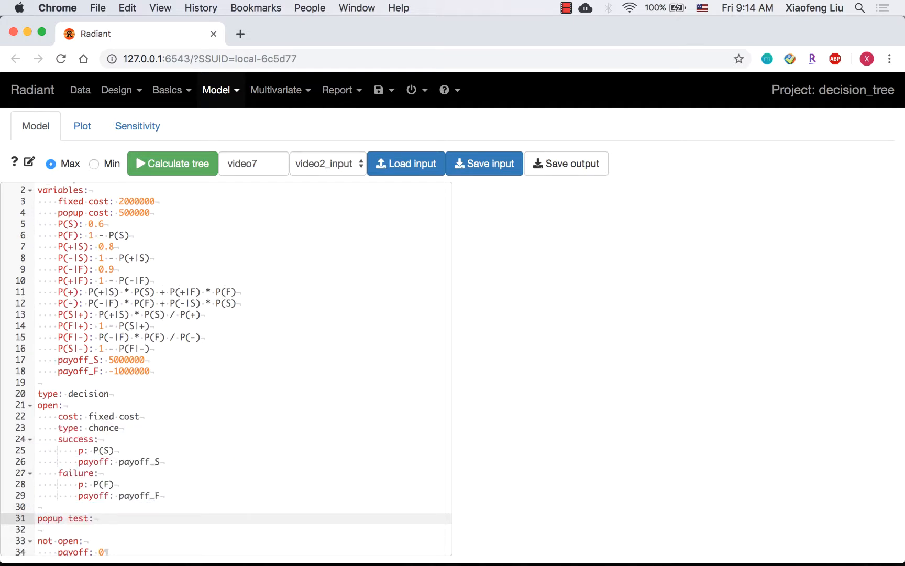
key("Return")
type("cost: popup cost")
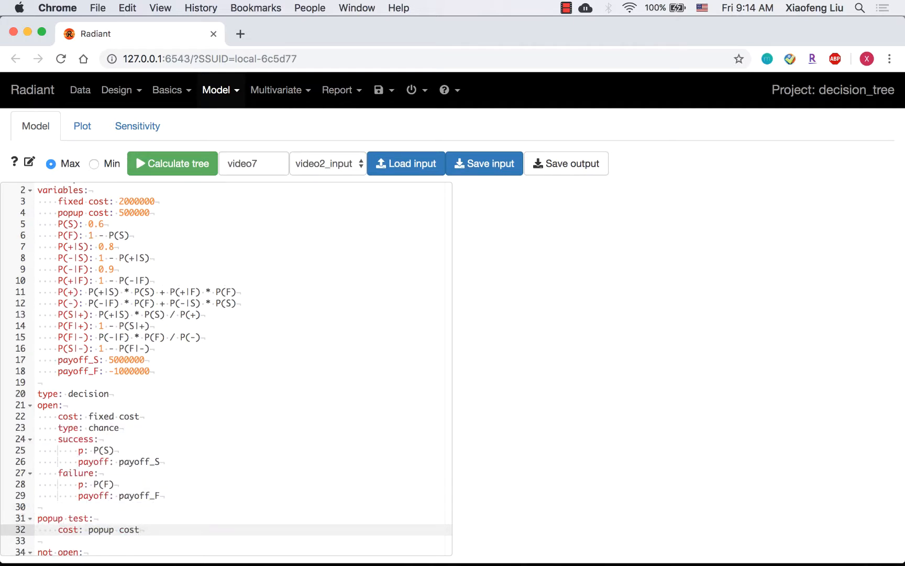
key("Return")
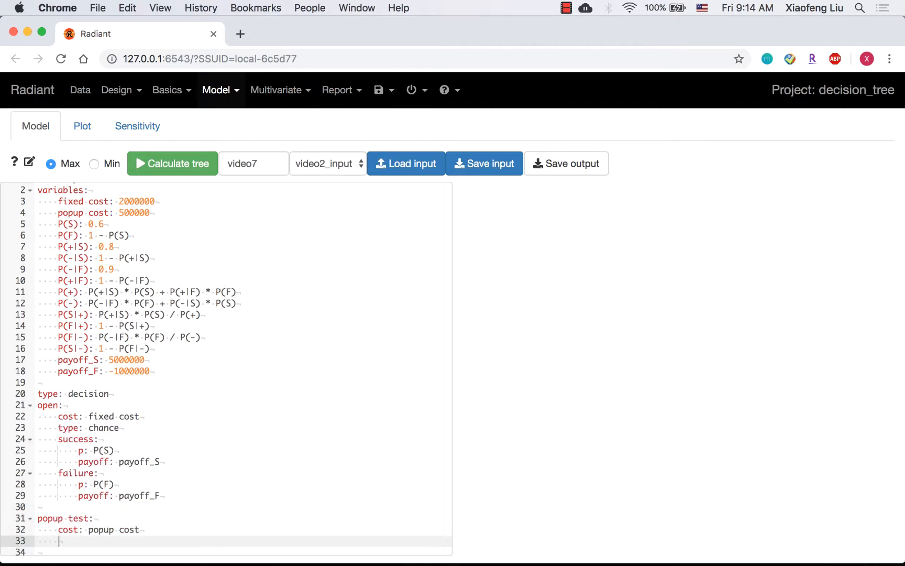
- Set the popup test node's type to chance and add branches popup positive and popup negative
type("type")
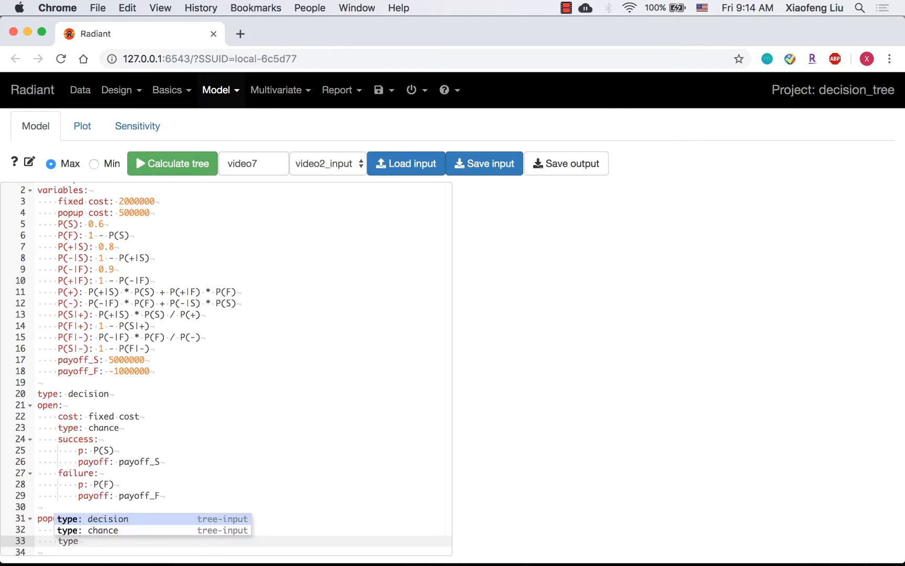
key("Down")
key("Return")
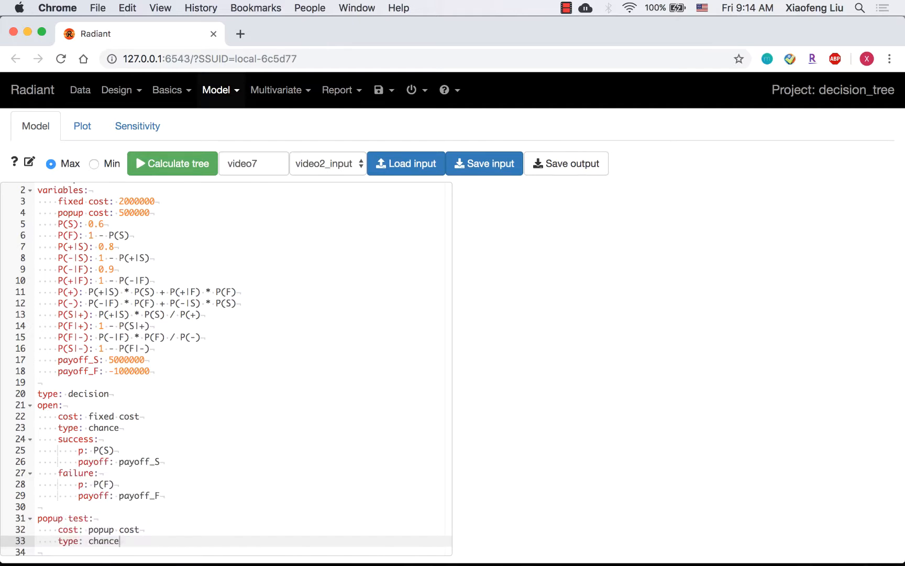
scroll(227, 367, "down", 2)
key("Return")
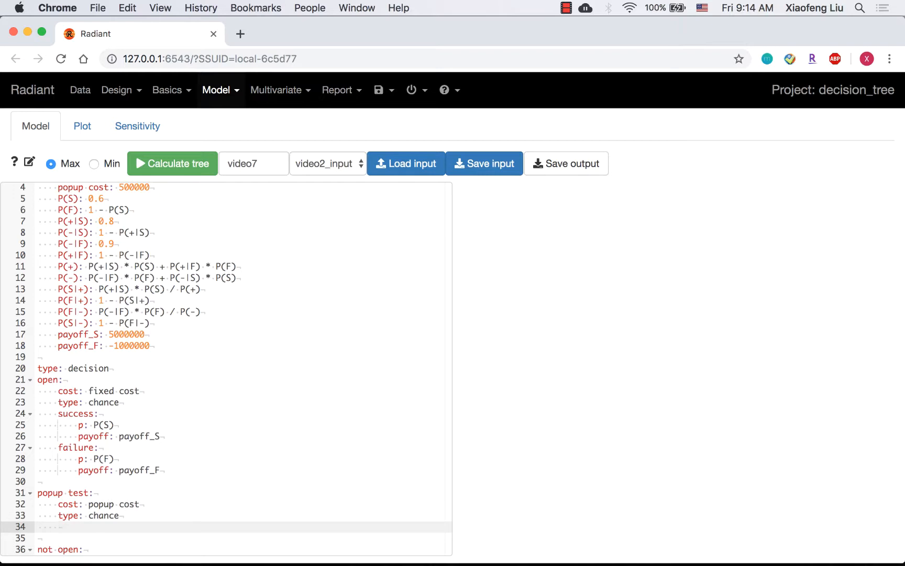
type("popup positive:")
key("Return")
key("Return")
type("popup negative:")
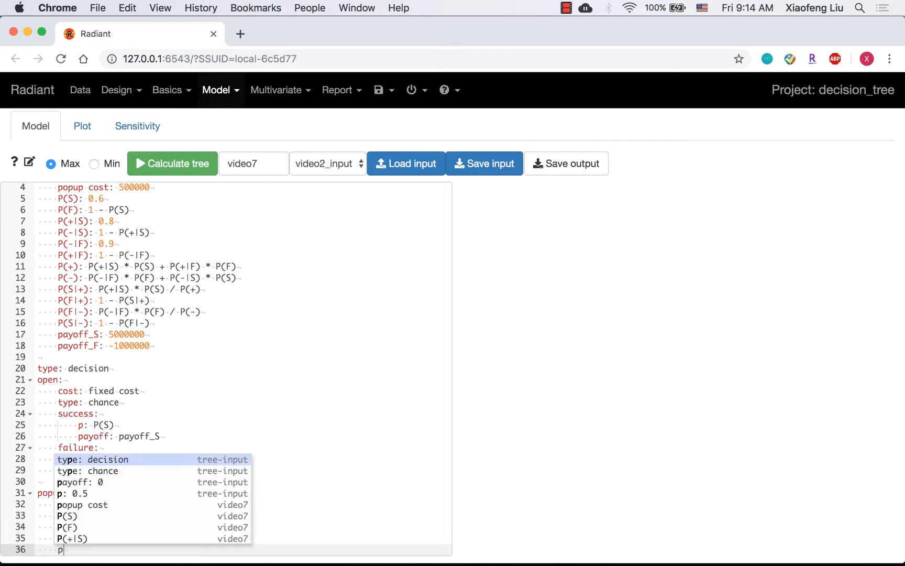
scroll(44, 517, "down", 1)
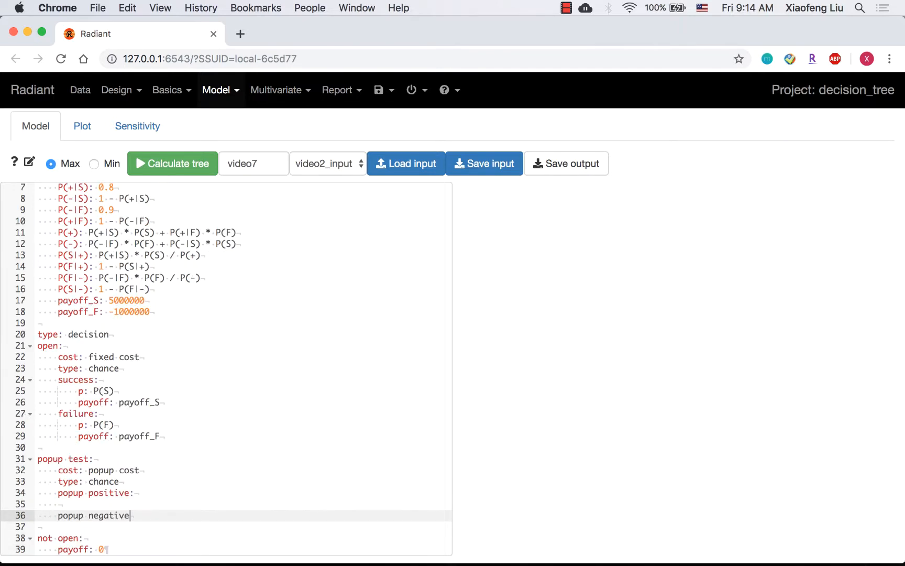
- Under popup positive, add p: P(+) and type: decision
left_click(64, 507)
key("Tab")
type("p: P(+)")
key("Return")
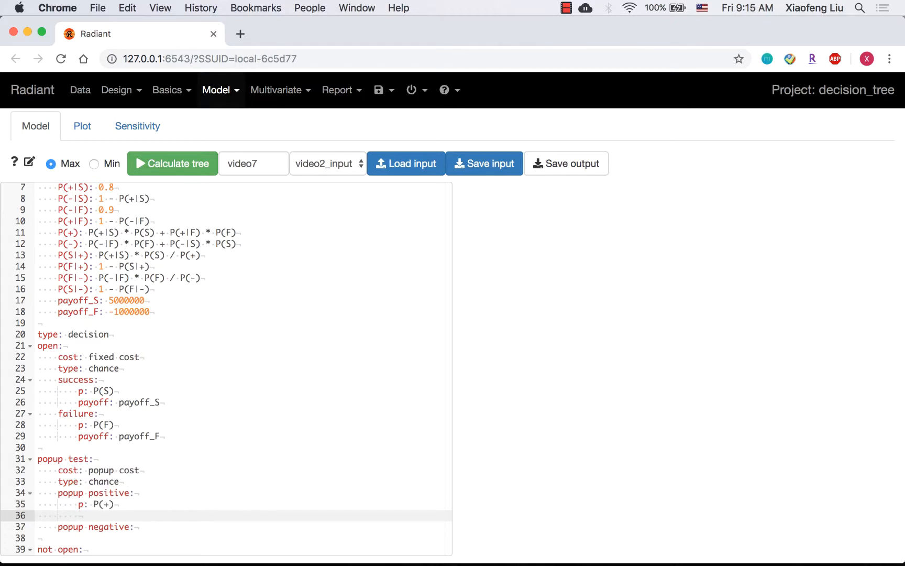
type("typ")
key("Return")
key("Return")
- Add open and not open sub-branches under popup positive
scroll(226, 367, "down", 1)
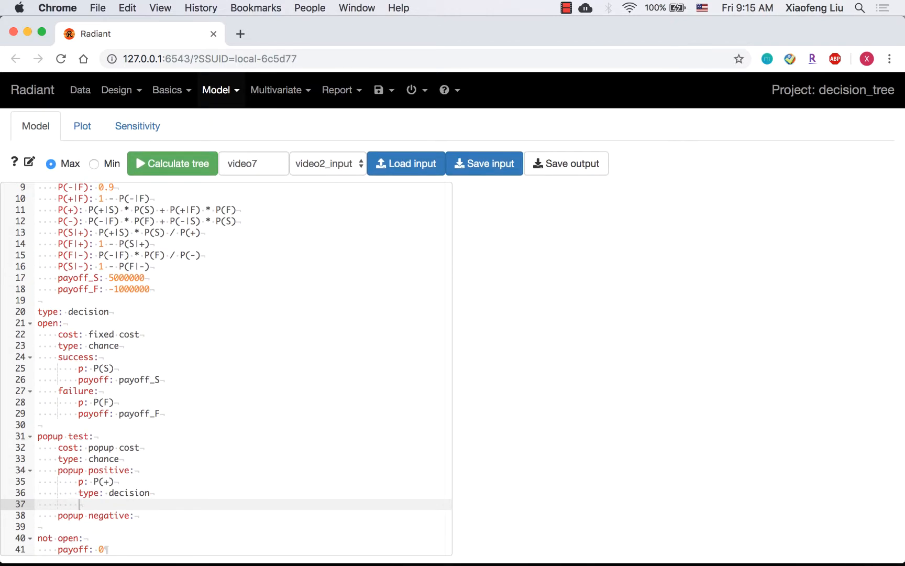
type("open:")
key("Return")
key("Return")
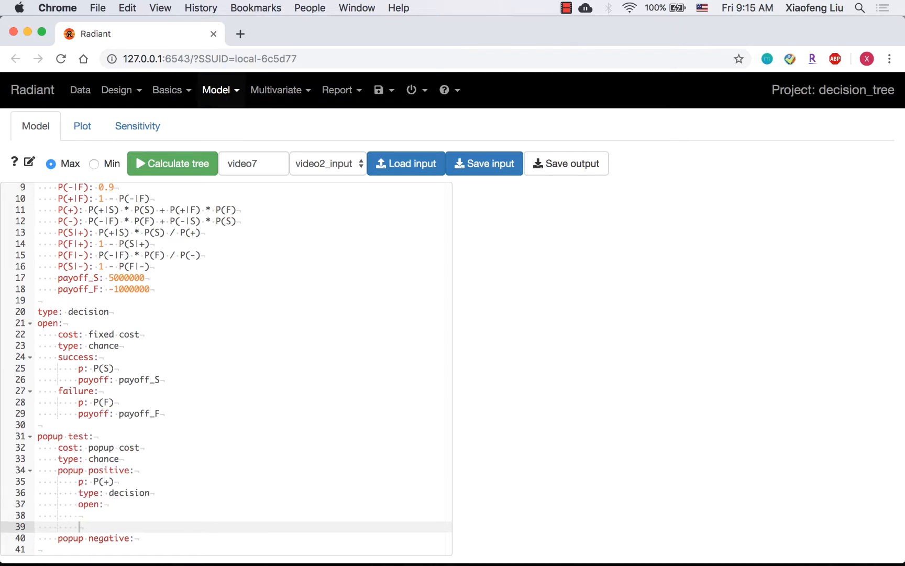
type("not")
key("Return")
type(":")
key("Return")
- Examine the original open branch's lines as a template for the nested open branch
scroll(68, 494, "down", 1)
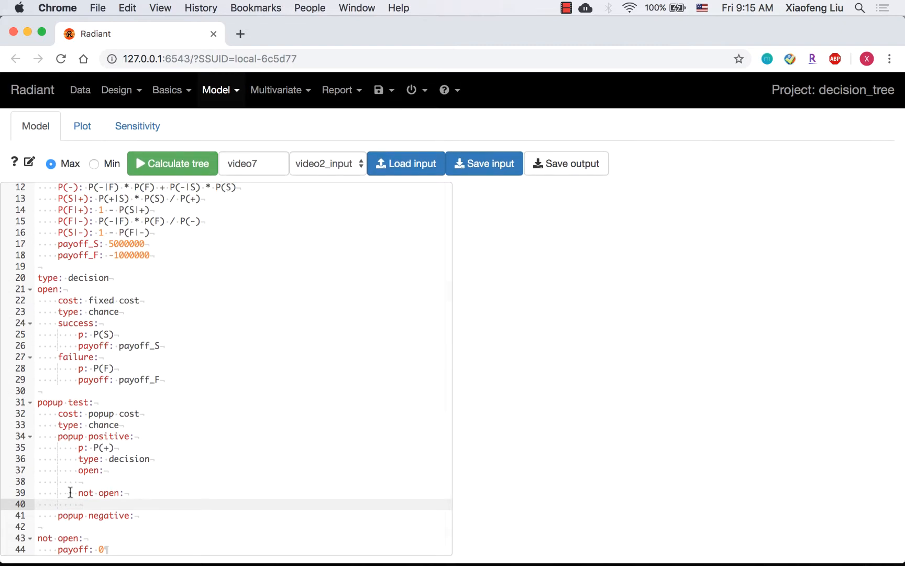
left_click(96, 478)
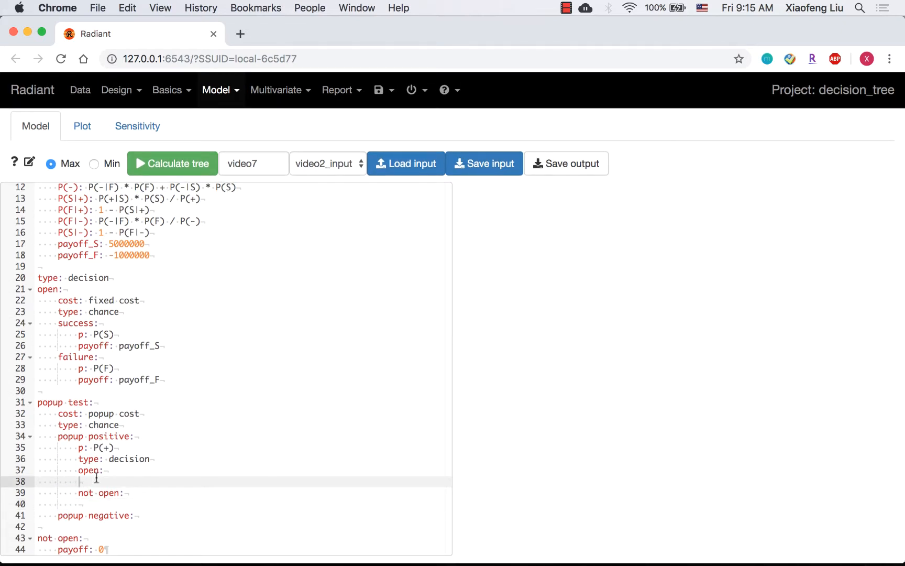
left_click_drag(78, 470, 106, 470)
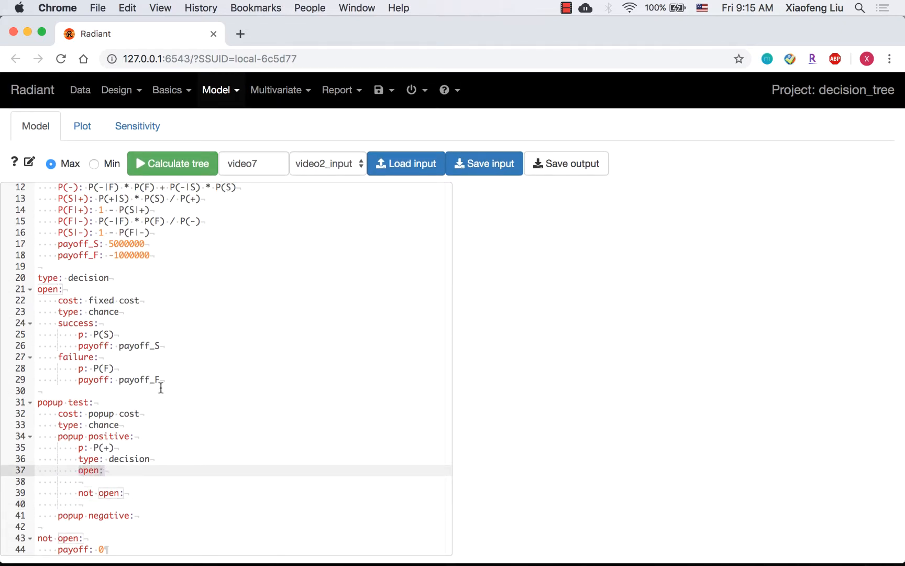
left_click(166, 380)
key("shift+Up")
key("shift+Up")
key("shift+Up")
key("shift+Up")
key("shift+Up")
key("shift+Up")
key("shift+Up")
key("shift+Up")
key("shift+Home")
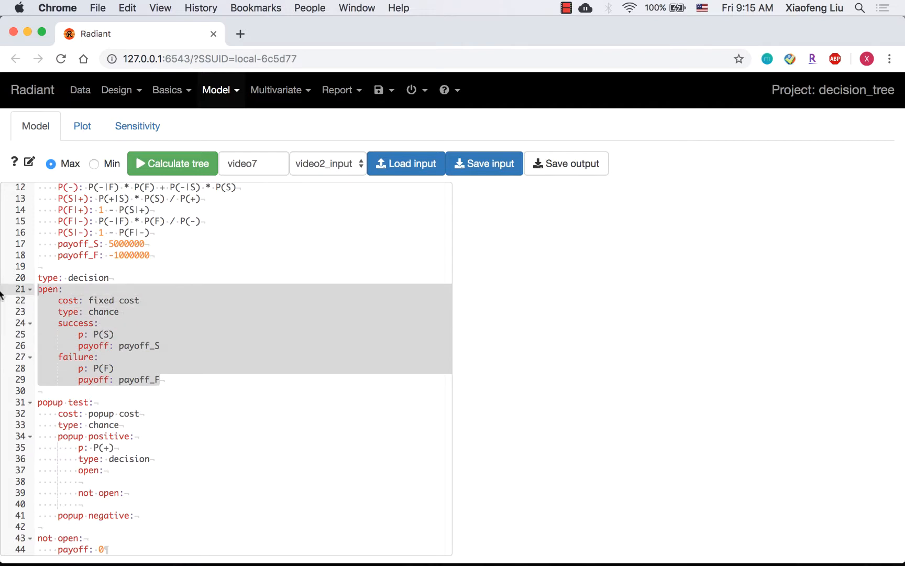
- Under popup positive's open branch, add cost: fixed cost and type: chance
left_click(123, 480)
key("Tab")
type("cost")
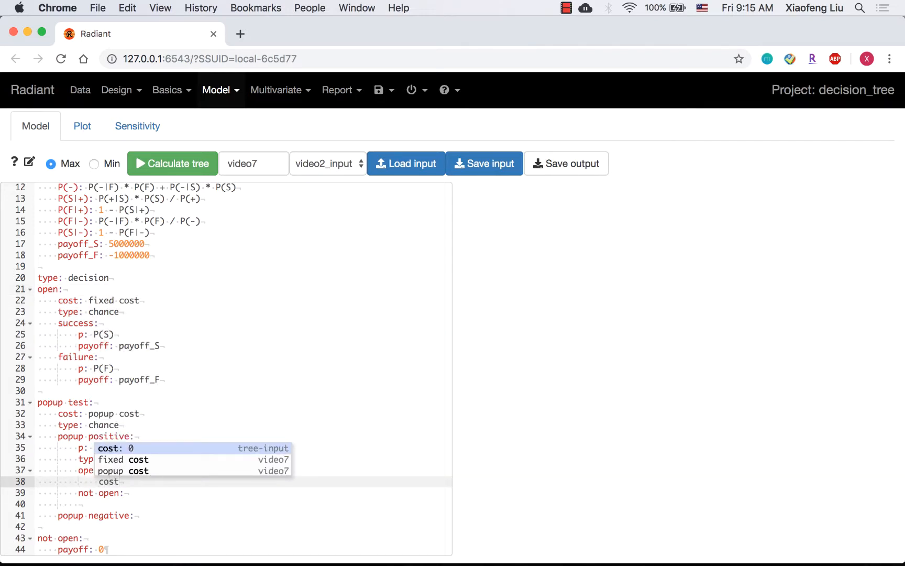
type(": fixed cost")
key("Return")
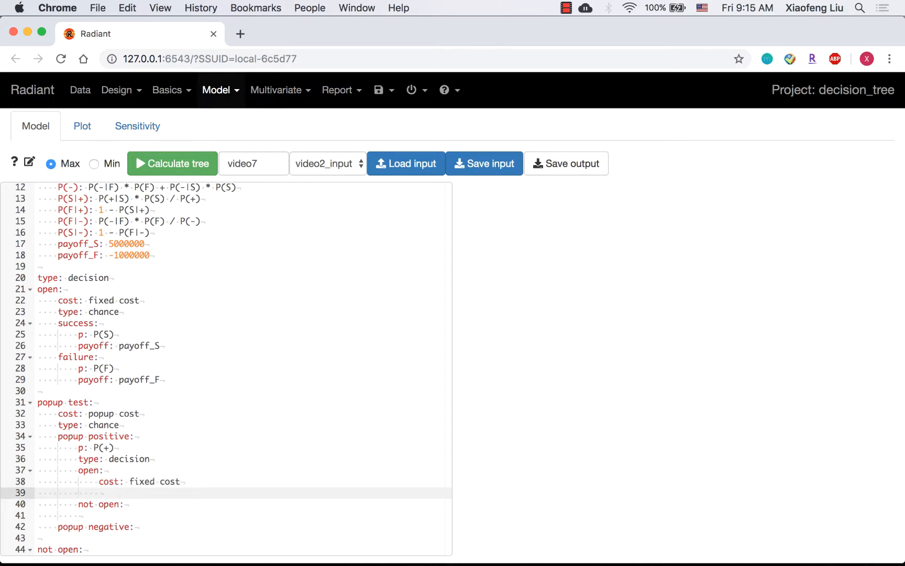
type("type")
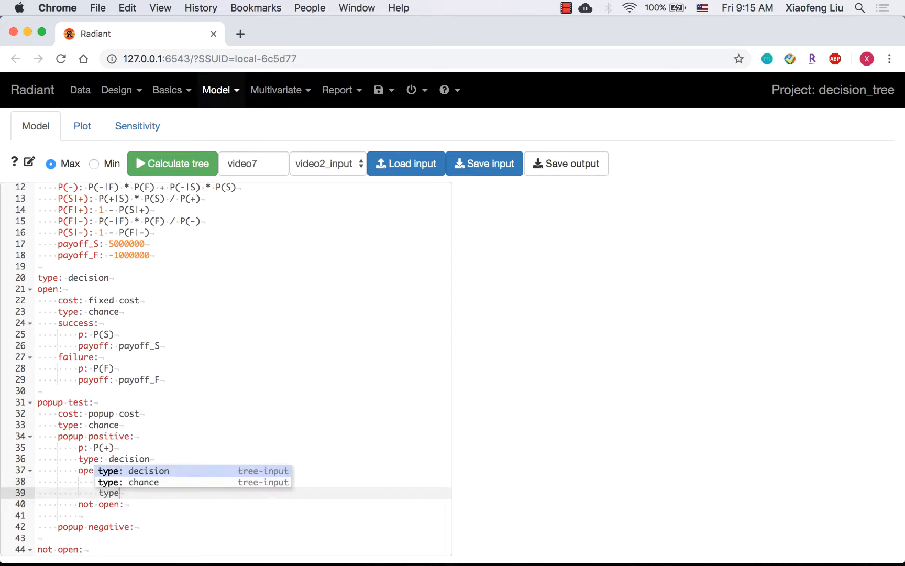
key("Down")
key("Return")
- Add success and failure sub-branches under the nested open branch
key("Return")
type("success:")
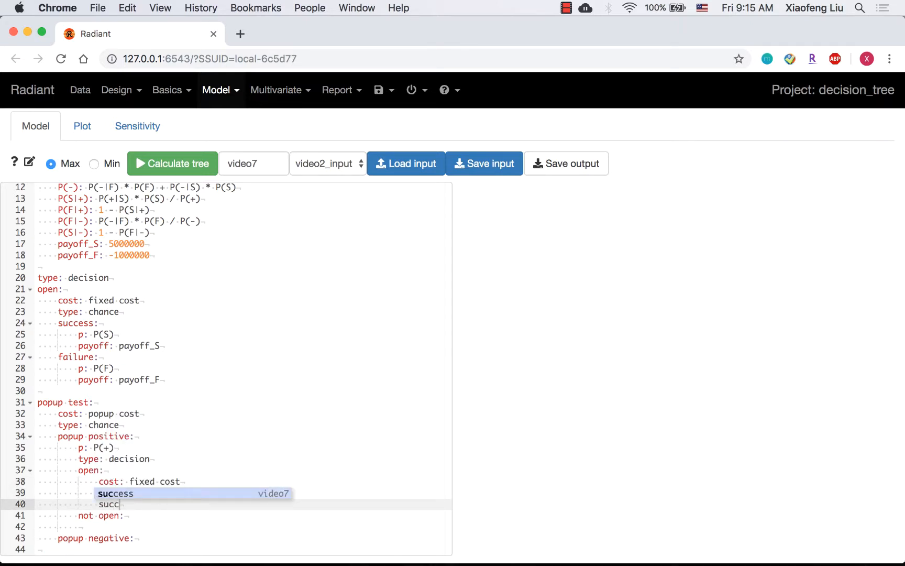
key("Return")
key("Return")
type("failure:")
key("Return")
left_click(119, 515)
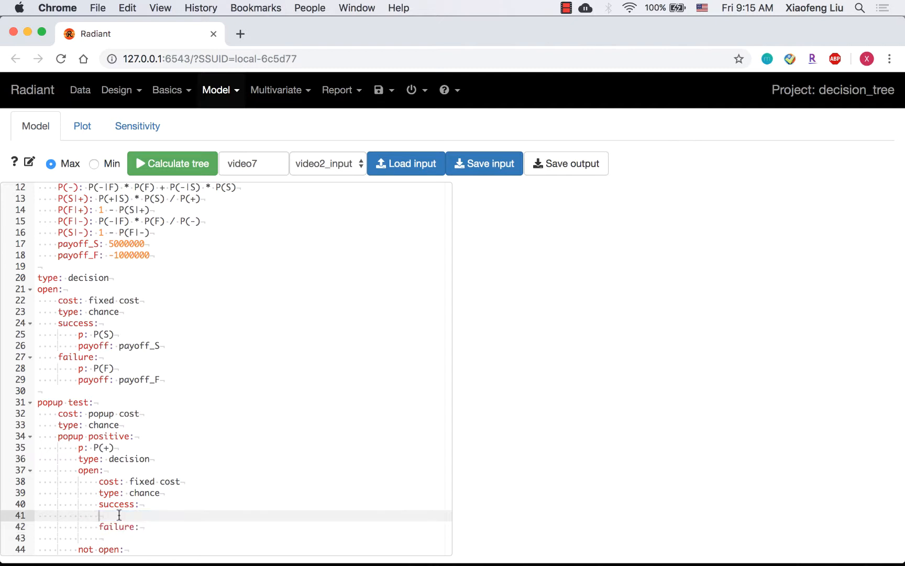
- Set the nested success branch's probability to P(S|+)
scroll(119, 515, "down", 2)
key("Tab")
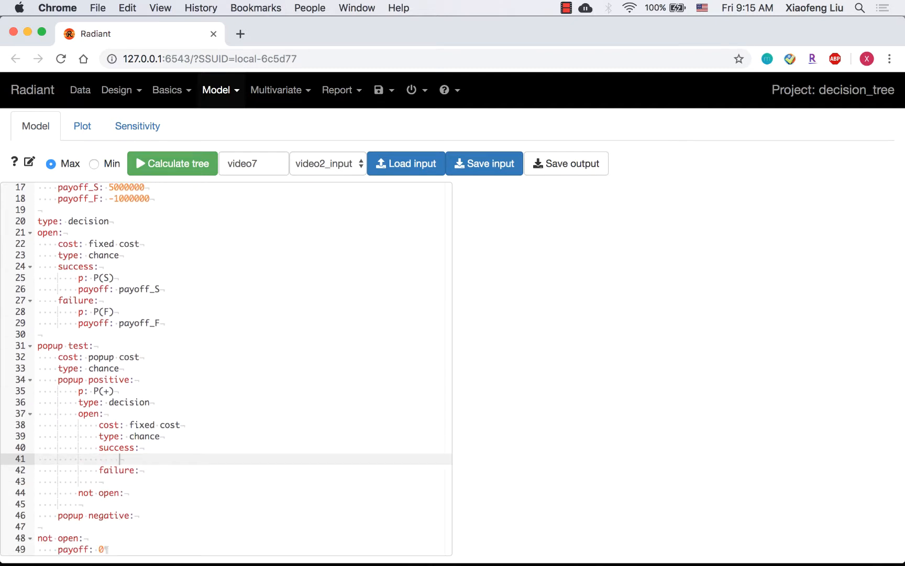
left_click_drag(57, 379, 145, 380)
left_click_drag(98, 448, 148, 447)
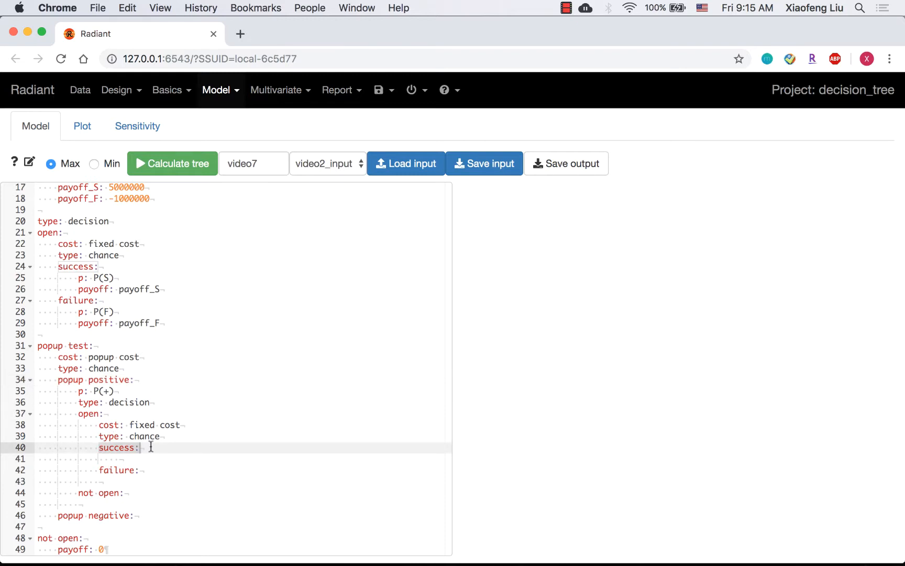
left_click(151, 457)
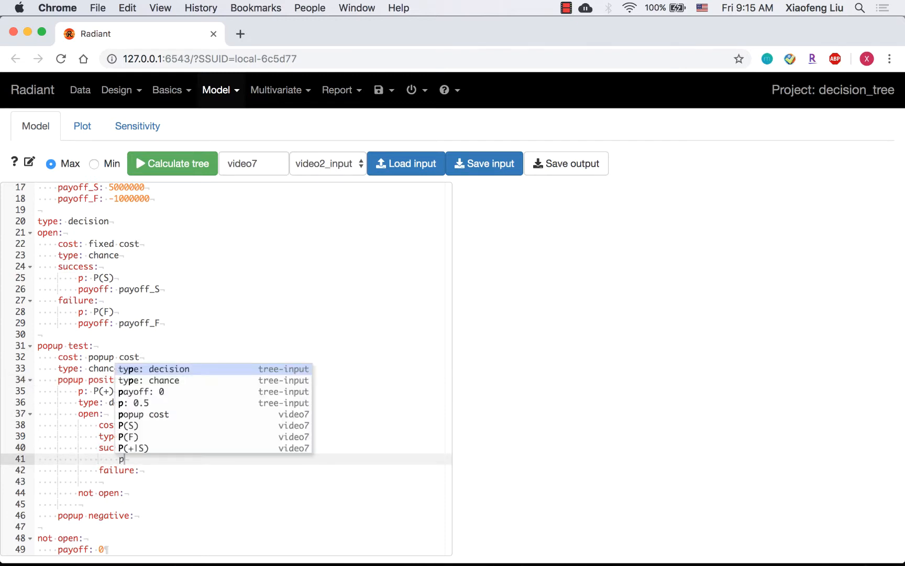
type(": ")
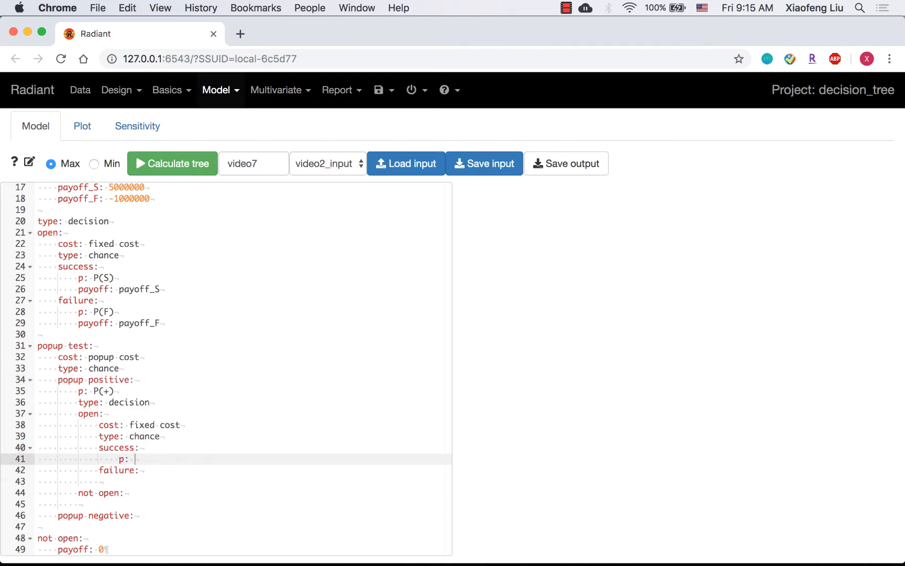
type("P(S|")
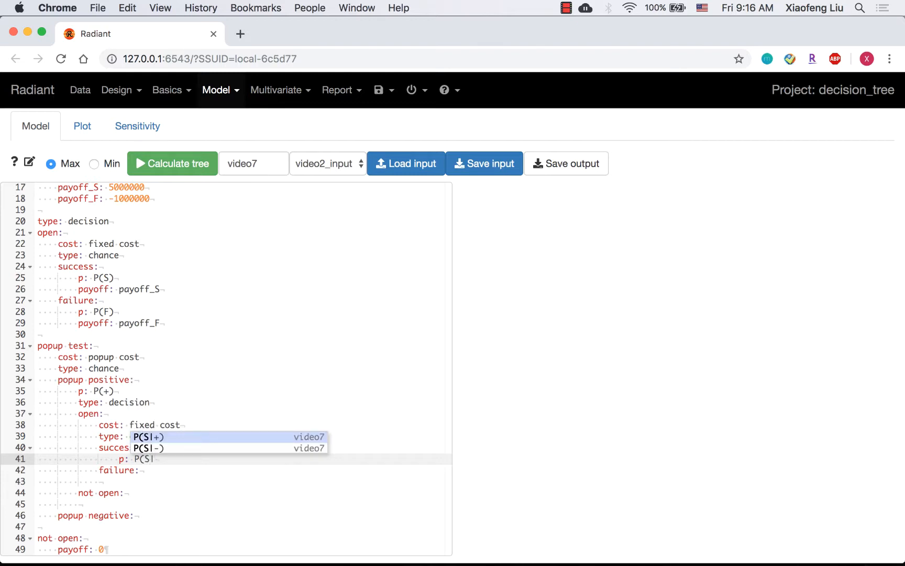
type("+)")
key("Return")
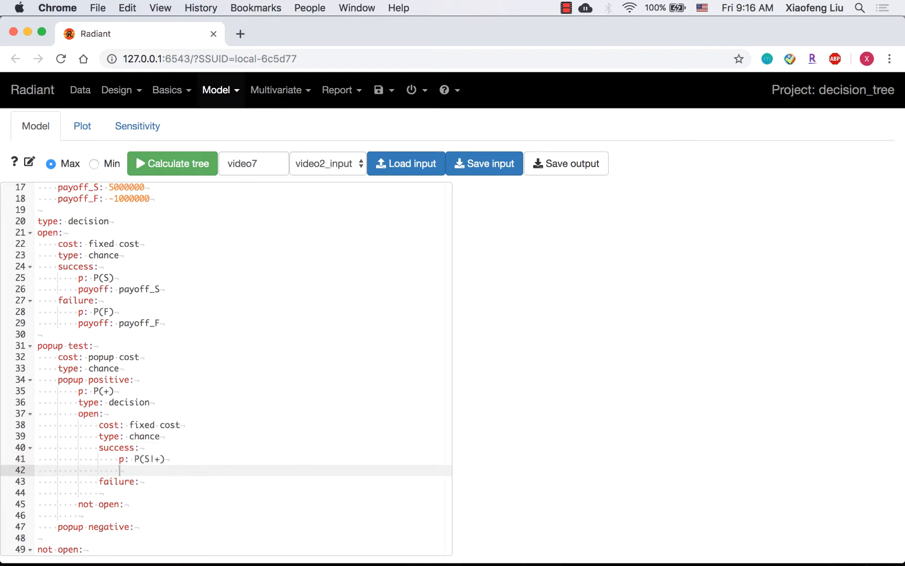
- Give nested success payoff: payoff_S, and nested failure p: P(F|+) with payoff: payoff_F
type("payoff: payoff_S")
key("Down")
key("Return")
key("Tab")
type("p: P(F|+)")
key("Return")
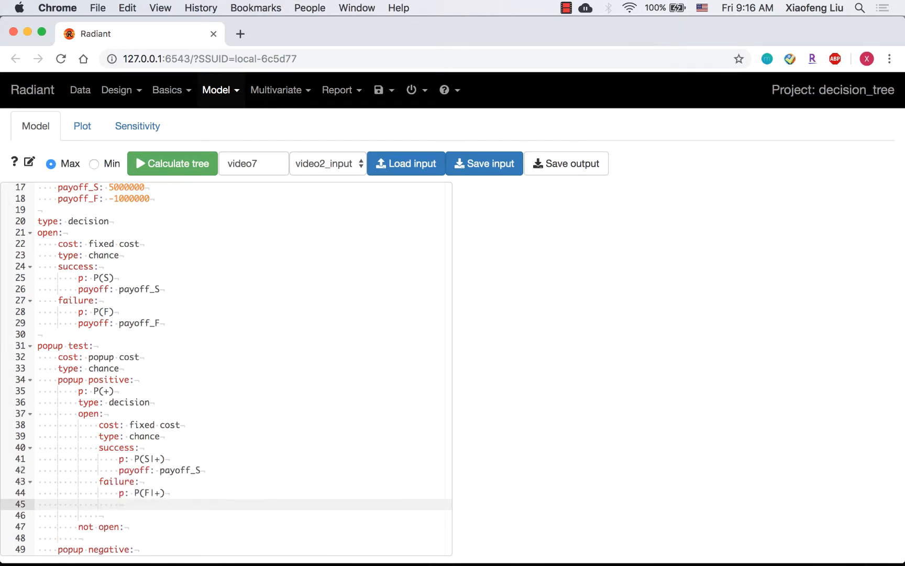
type("payoff: payoff_F")
- Give the not open branch under popup positive a payoff of 0
scroll(139, 465, "down", 1)
left_click(132, 487)
key("BackSpace")
key("BackSpace")
key("BackSpace")
key("BackSpace")
key("Down")
key("Return")
key("Tab")
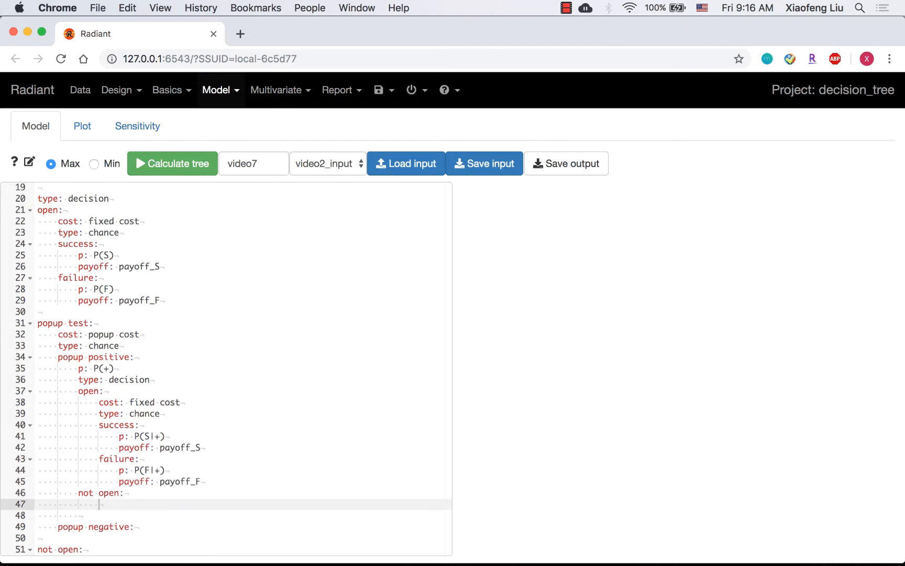
type("payoff: 0")
key("Delete")
key("Delete")
key("Delete")
- Set the popup negative branch's probability to P(-)
left_click_drag(158, 503, 37, 357)
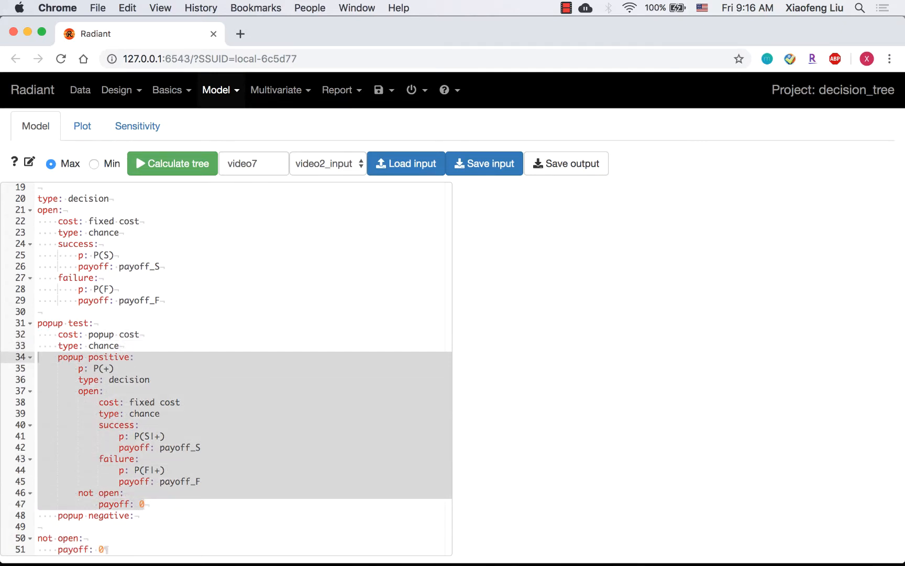
left_click(134, 516)
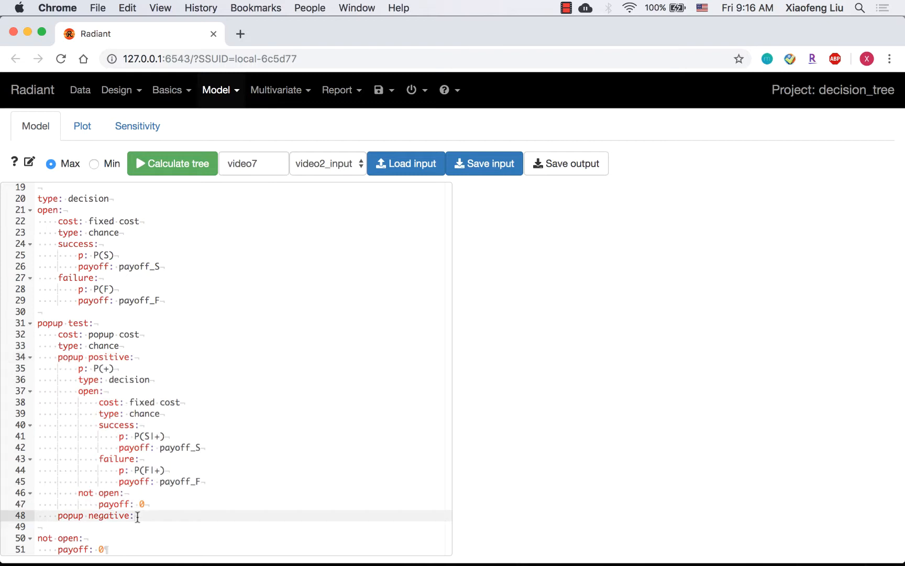
key("Down")
key("Up")
key("Return")
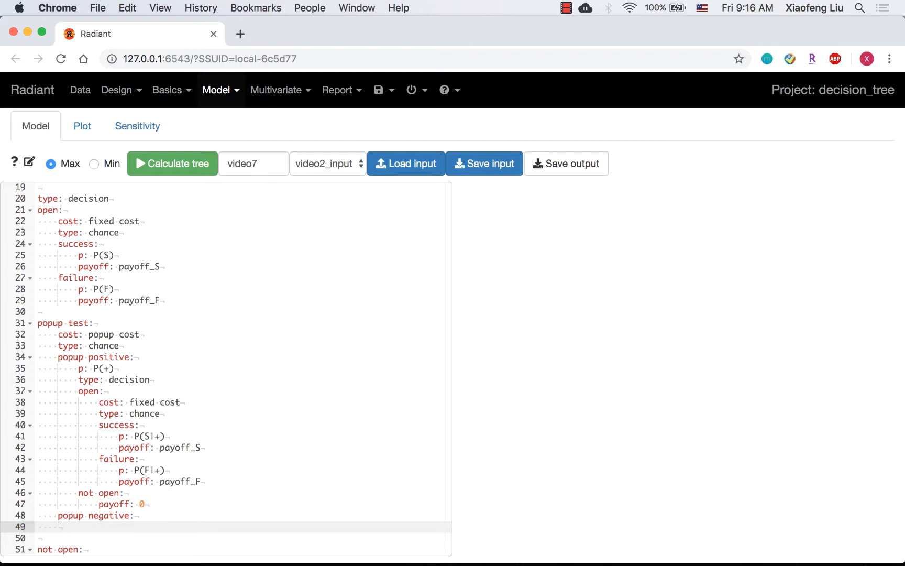
scroll(226, 367, "down", 1)
key("Tab")
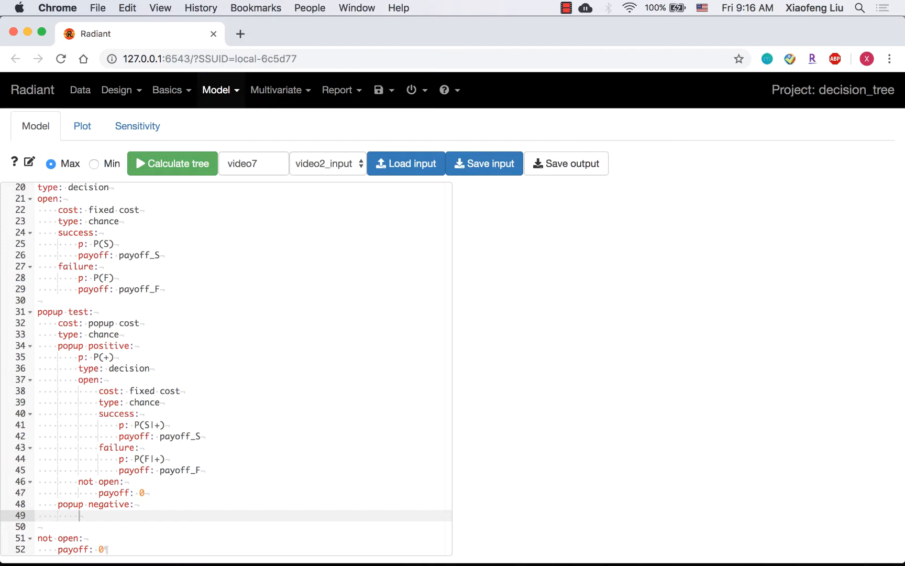
type("p: ")
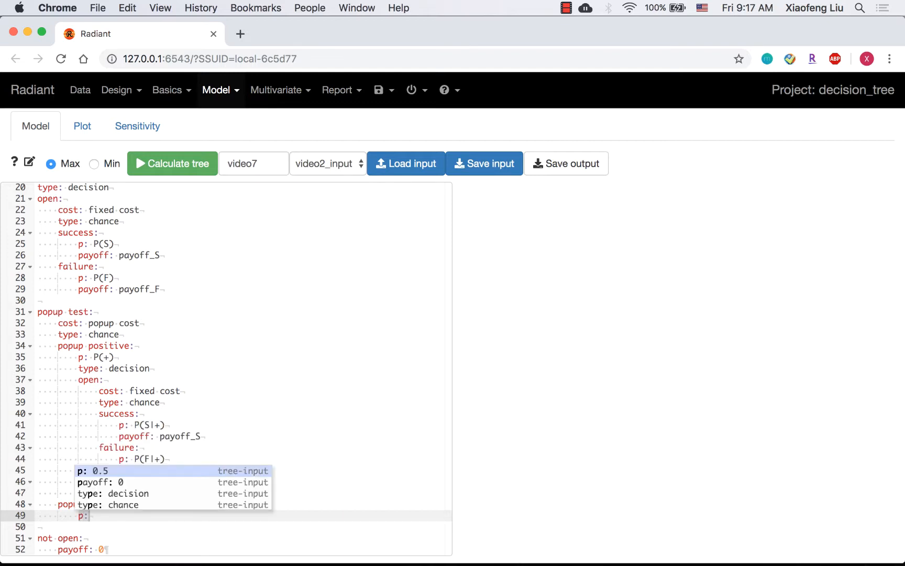
type("P(-)")
key("Return")
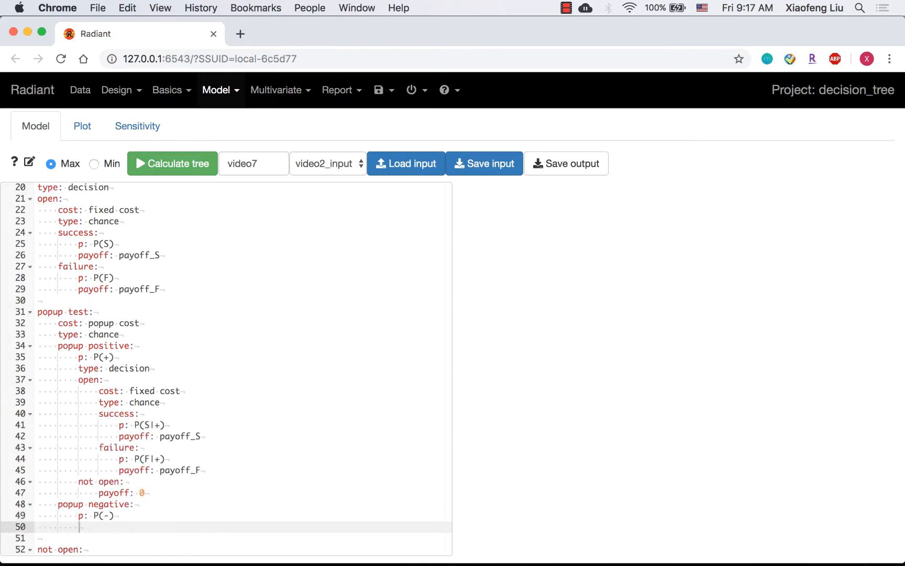
- Make popup negative a decision node with open and not open branches
type("type: decision")
key("Return")
type("open:")
key("Return")
key("Return")
type("not open:")
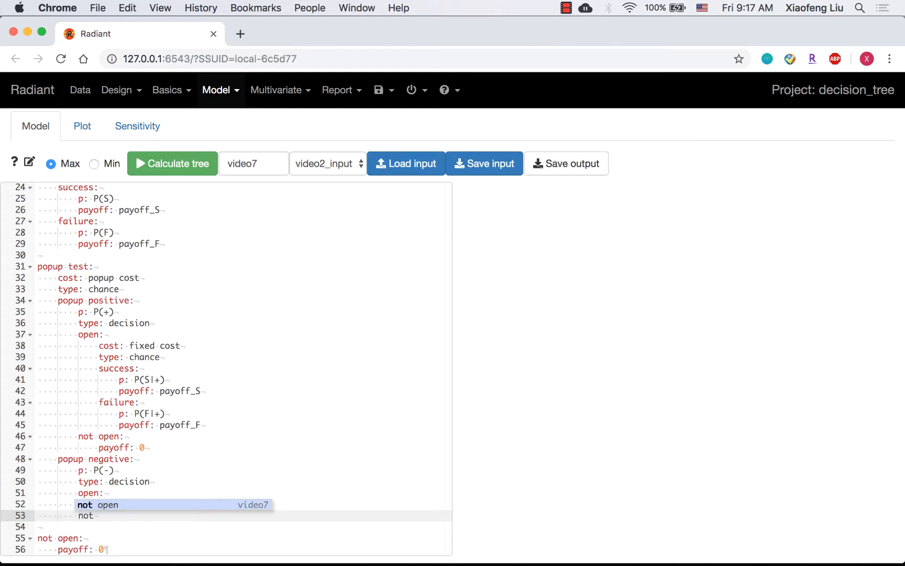
key("Return")
- Under popup negative's open branch, add cost: fixed cost and type: chance
key("Up")
key("Up")
key("Tab")
type("cost: fixed cost")
key("Return")
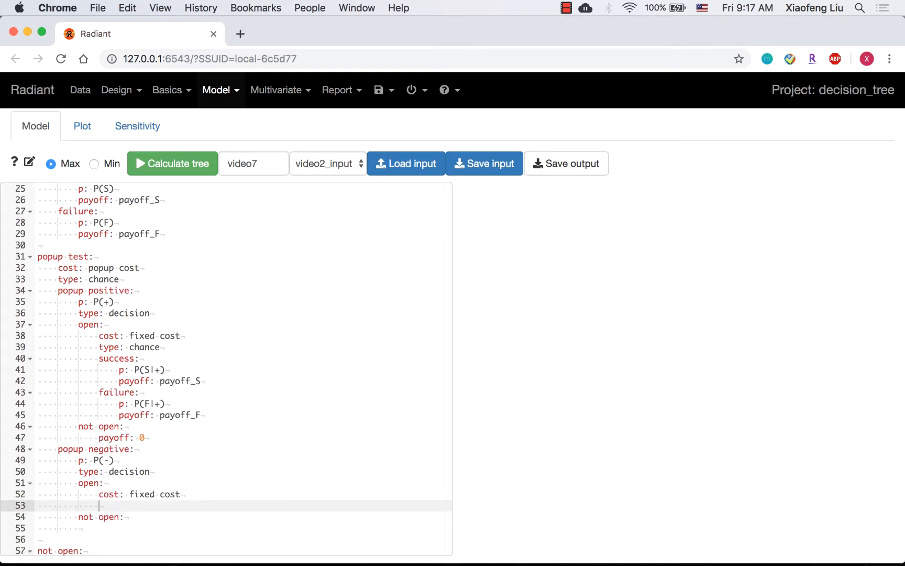
type("type: chance")
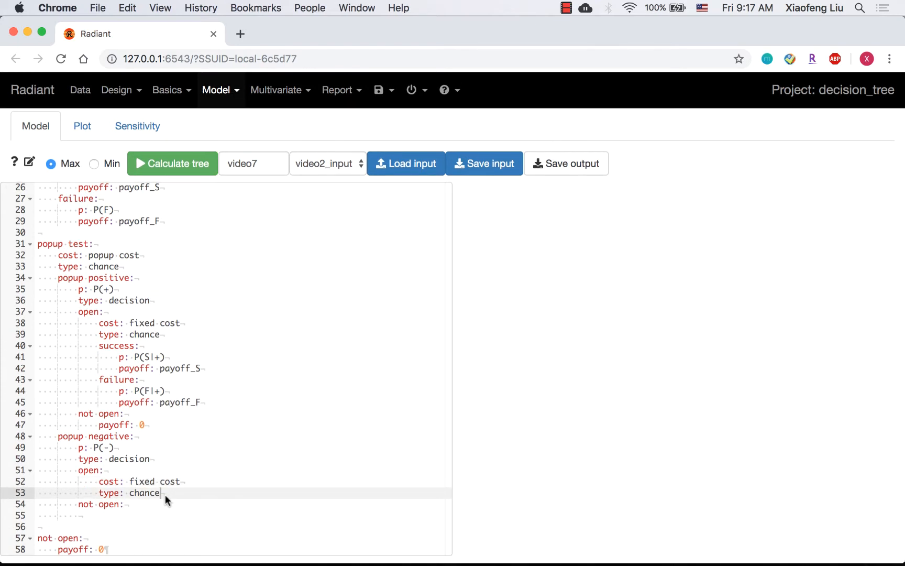
- Add success and failure sub-branches under popup negative's open branch
key("Return")
type("success:")
key("Return")
key("Return")
type("failure:")
key("Return")
- Give the negative-side success branch p: P(S|-) and payoff: payoff_S
key("Up")
key("Up")
key("Tab")
type("p: P(S|-)")
key("Return")
type("payoff: payoff_S")
- Give the negative-side failure branch p: P(F|-) with payoff: payoff_F, and its not open branch payoff: 0
key("Down")
key("Down")
key("Tab")
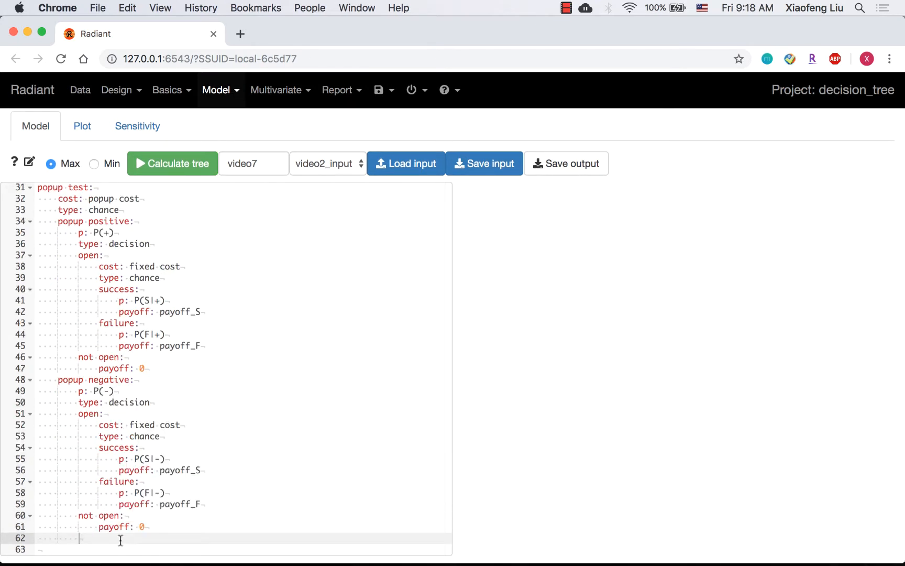
key("BackSpace")
key("BackSpace")
key("BackSpace")
- Fold and unfold the tree's sections to review the overall model structure
scroll(101, 489, "down", 1)
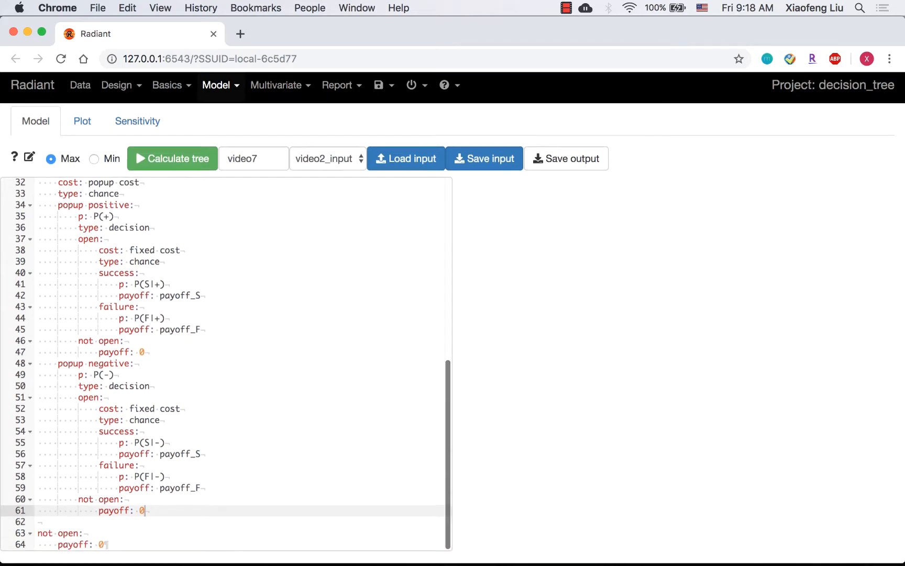
scroll(100, 489, "up", 10)
left_click(30, 199)
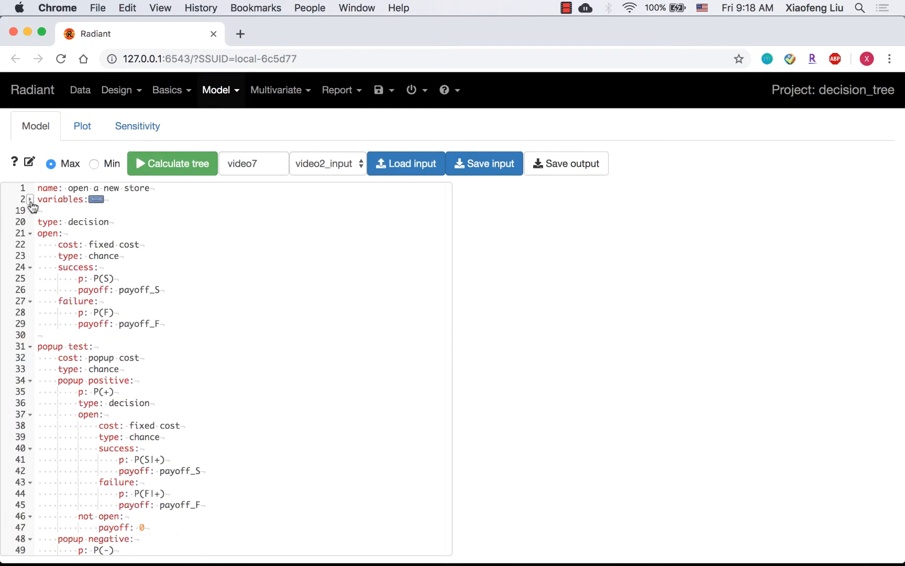
left_click(30, 234)
left_click(30, 290)
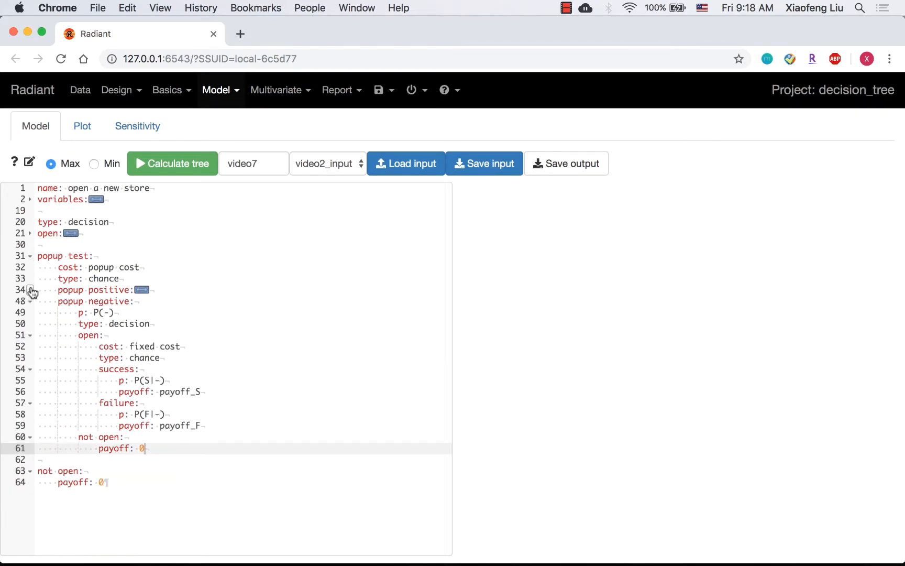
left_click(30, 302)
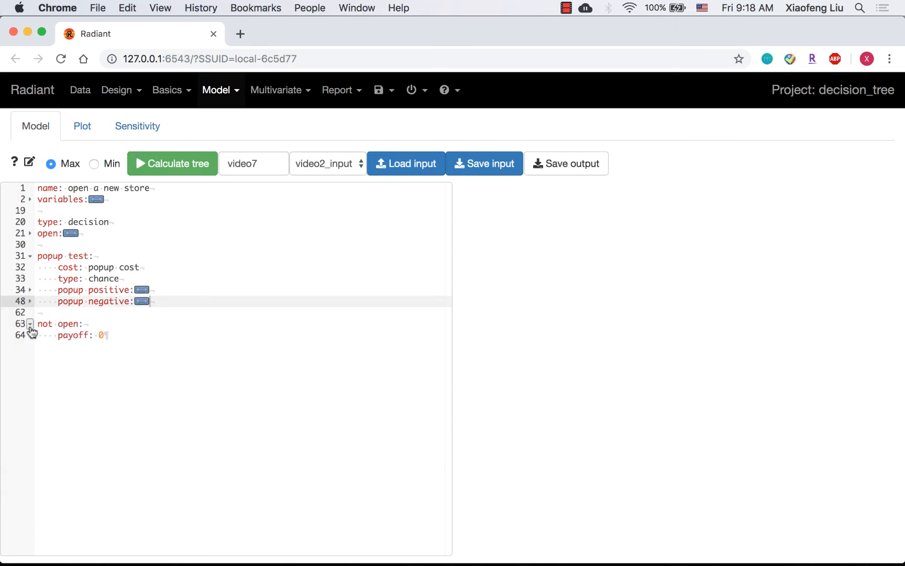
left_click(30, 256)
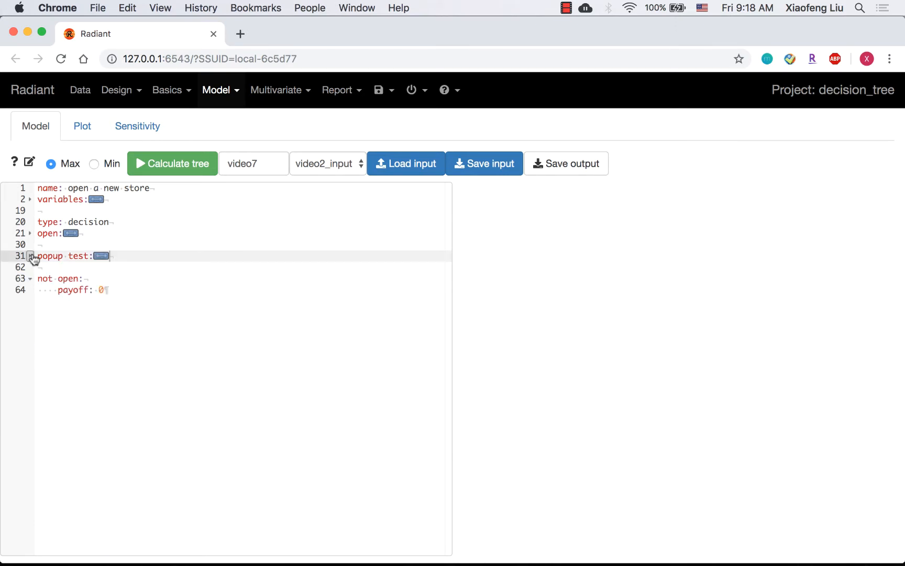
left_click(30, 257)
left_click(30, 233)
left_click(30, 200)
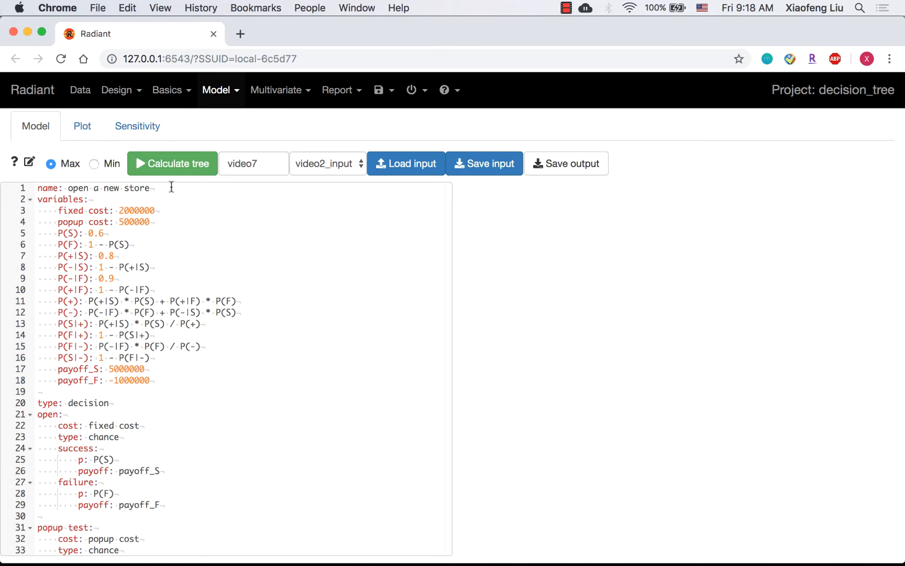
- Calculate the tree and display the final decision tree plot
left_click(175, 165)
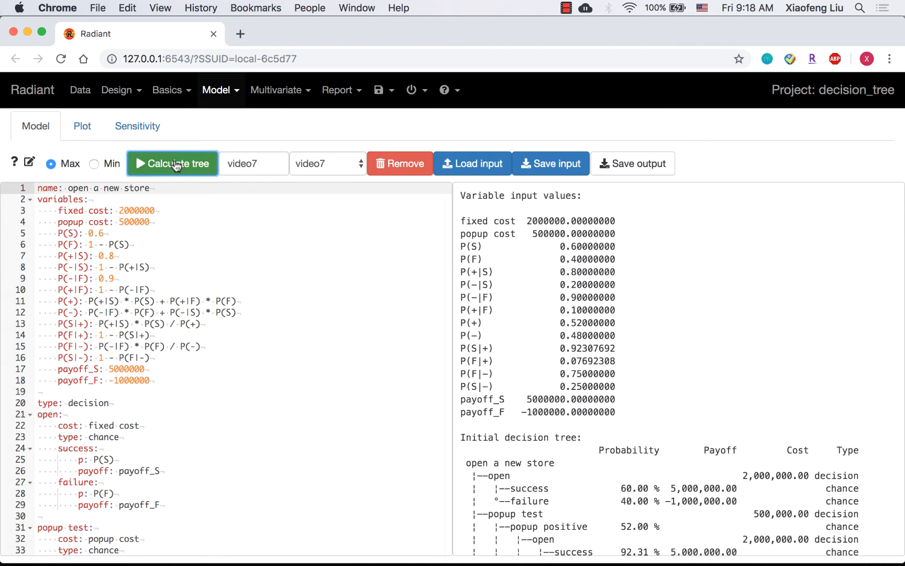
left_click(98, 136)
left_click(96, 181)
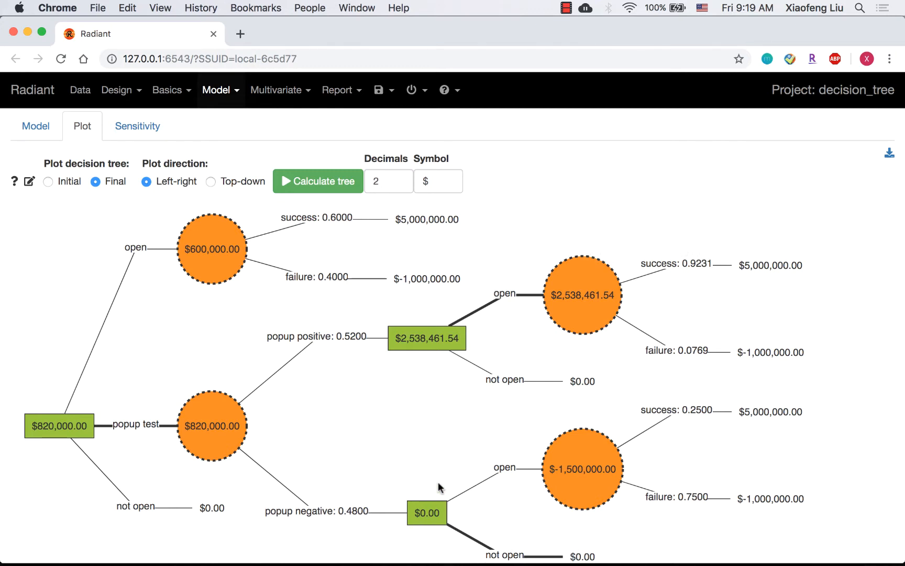
left_click_drag(30, 427, 76, 430)
scroll(88, 427, "down", 1)
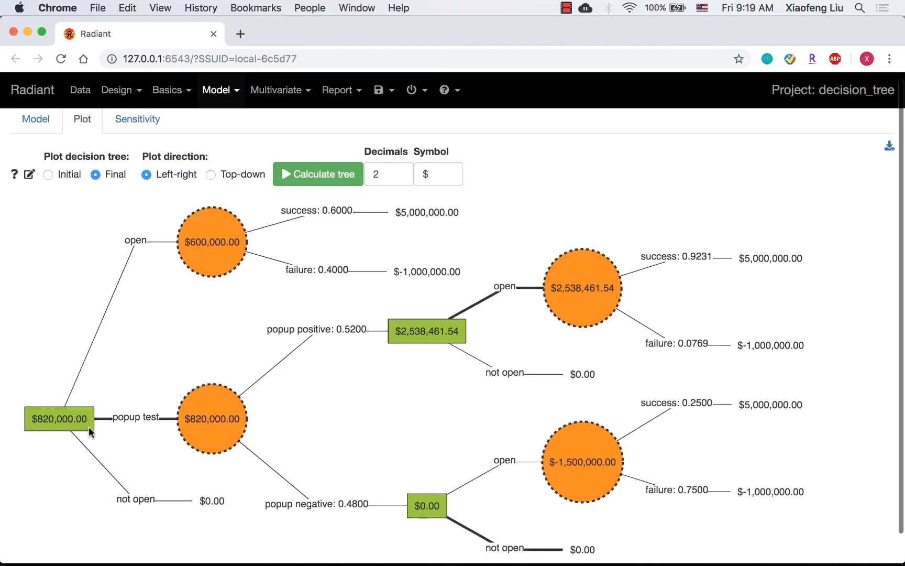